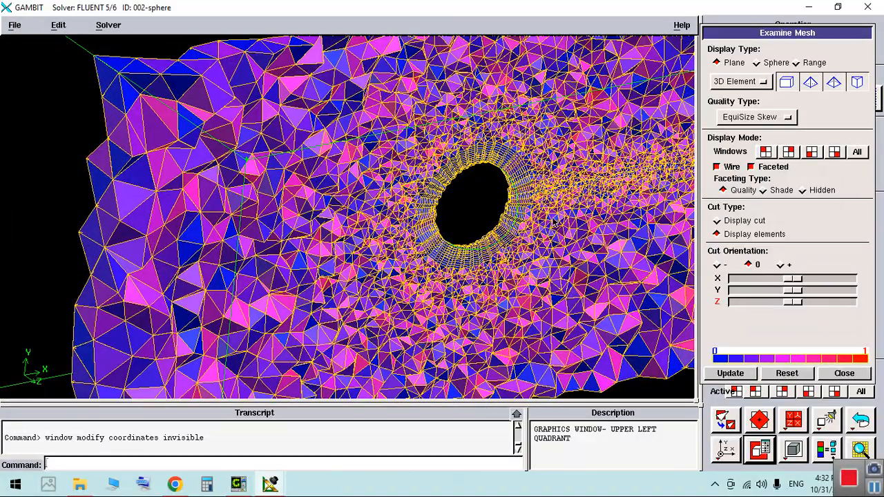
Step: Examine the tilted mesh cut around the spherical void, from the surrounding domain down to the individual layered cells at its surface
right_drag(559, 226, 543, 153)
middle_drag(532, 170, 579, 169)
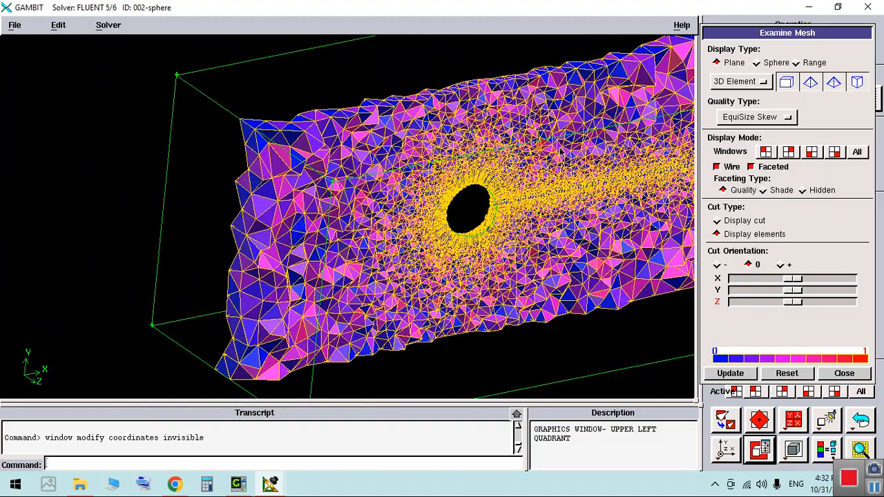
right_drag(504, 199, 493, 261)
middle_drag(493, 260, 277, 330)
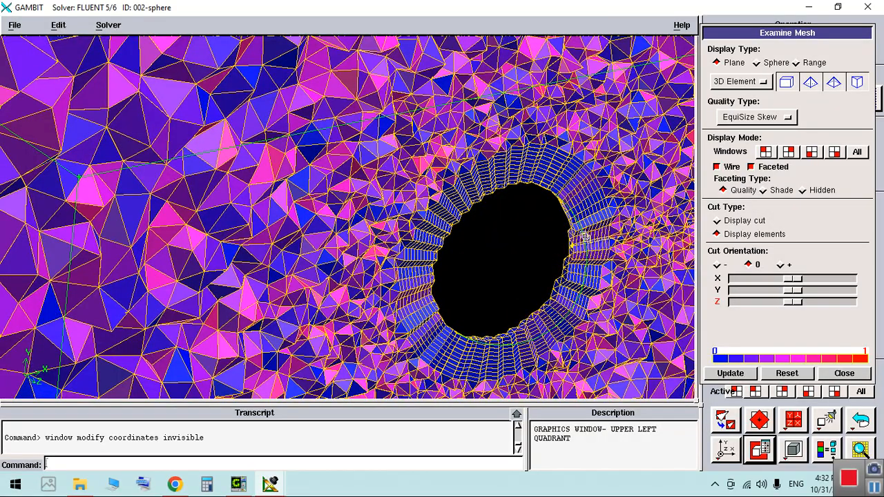
right_drag(585, 236, 589, 280)
middle_drag(635, 247, 252, 148)
right_drag(494, 224, 505, 292)
middle_drag(582, 207, 359, 285)
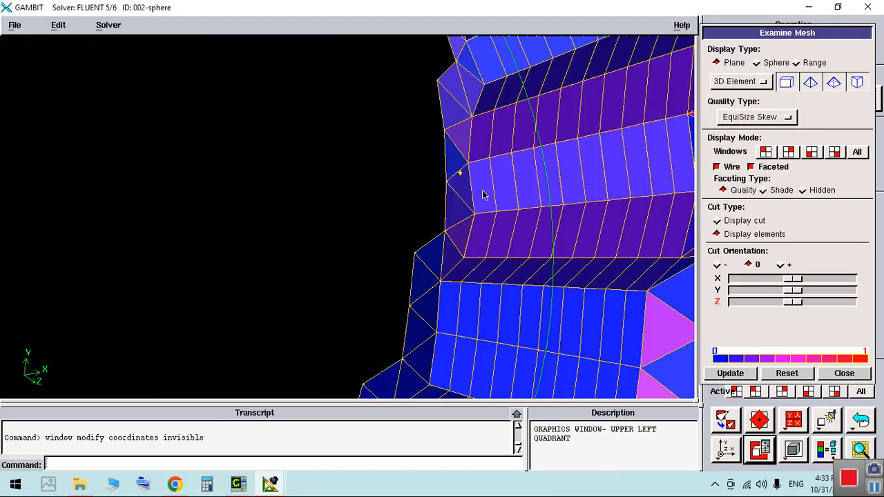
right_drag(500, 239, 496, 183)
right_drag(492, 258, 496, 201)
right_drag(518, 269, 526, 197)
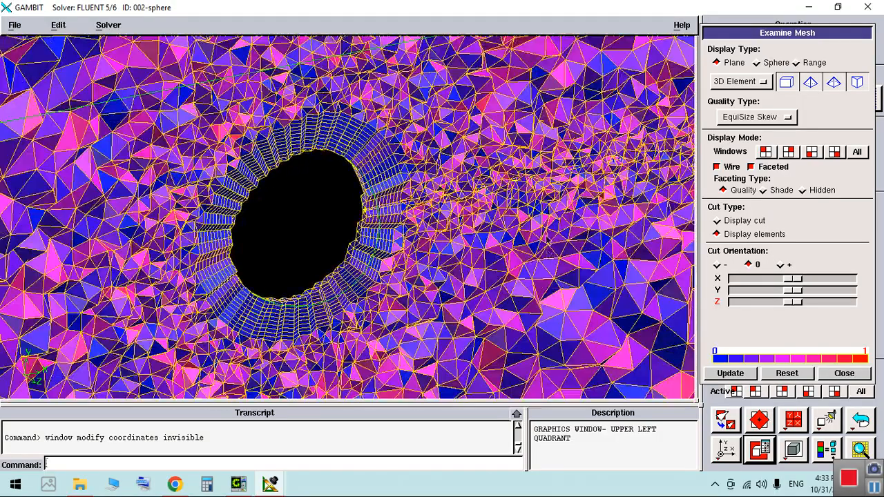
right_drag(547, 243, 532, 139)
right_drag(442, 259, 422, 359)
middle_drag(423, 298, 577, 291)
right_drag(579, 186, 578, 256)
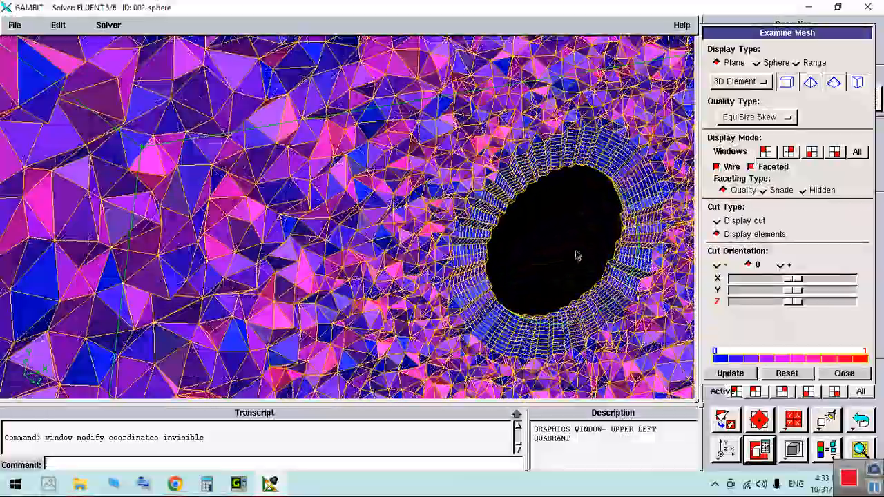
middle_drag(577, 256, 360, 237)
middle_drag(467, 223, 548, 195)
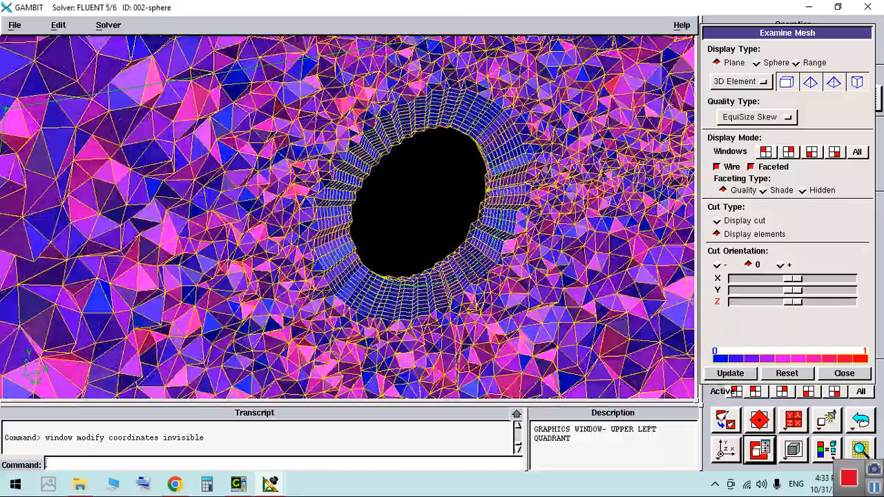
Step: Orient the mesh face-on to the XY plane and examine the layers around the sphere and the refined wake behind it
click(725, 450)
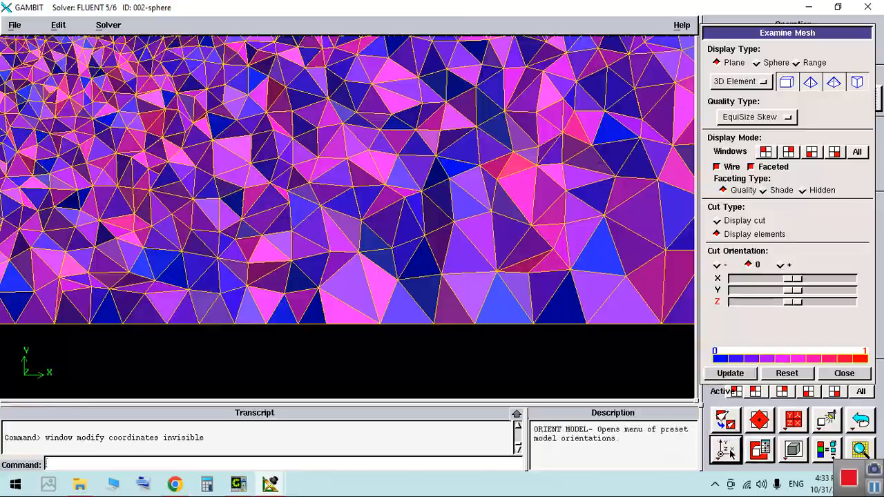
right_drag(573, 314, 568, 231)
middle_drag(353, 116, 472, 206)
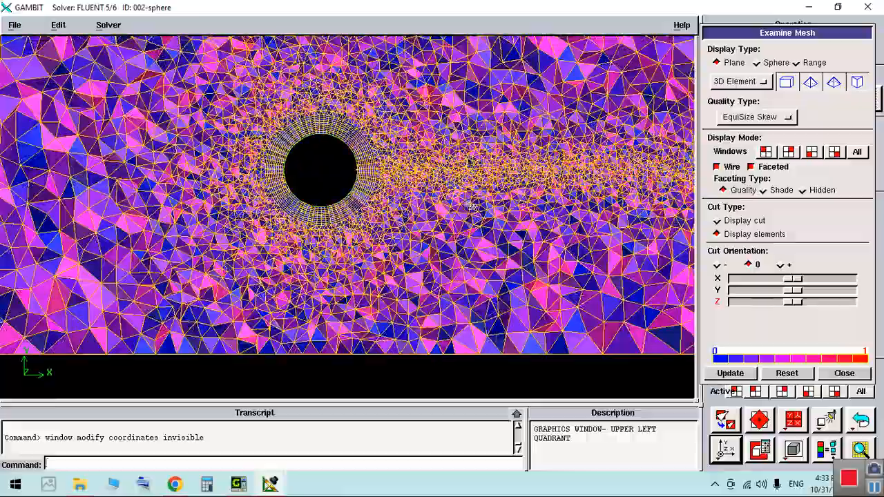
right_drag(471, 206, 467, 243)
middle_drag(459, 197, 494, 253)
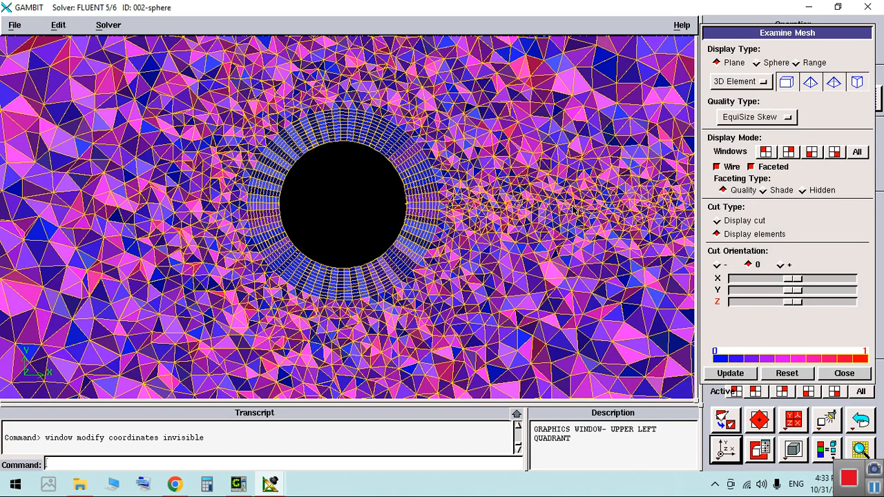
middle_drag(563, 207, 616, 226)
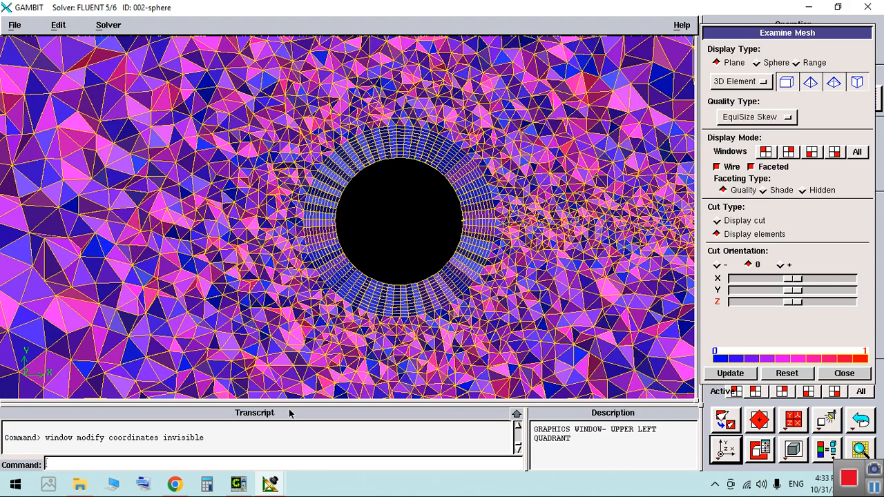
Step: Switch to the empty GAMBIT session and create a real sphere volume with a radius of 10 at the origin
mouse_move(280, 487)
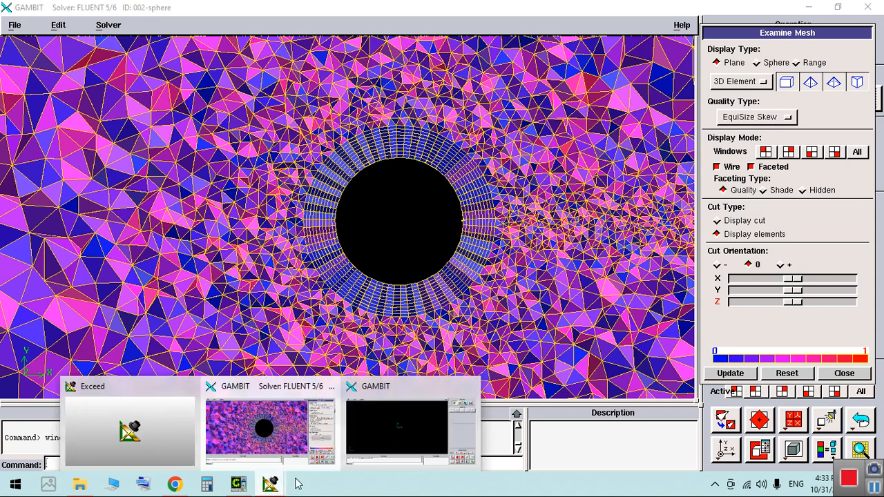
click(430, 434)
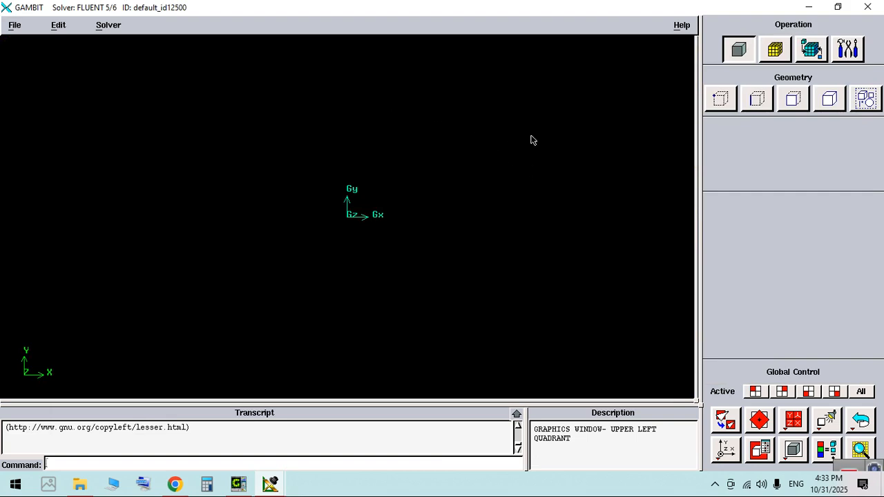
click(832, 100)
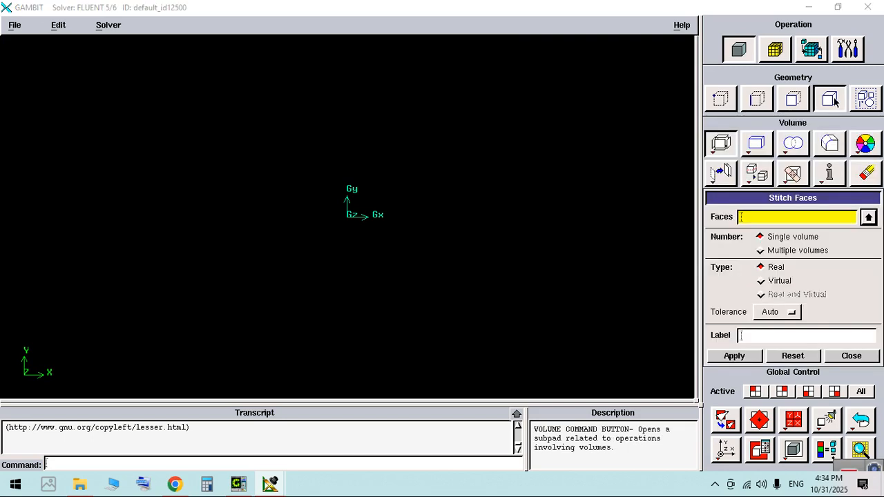
right_click(758, 147)
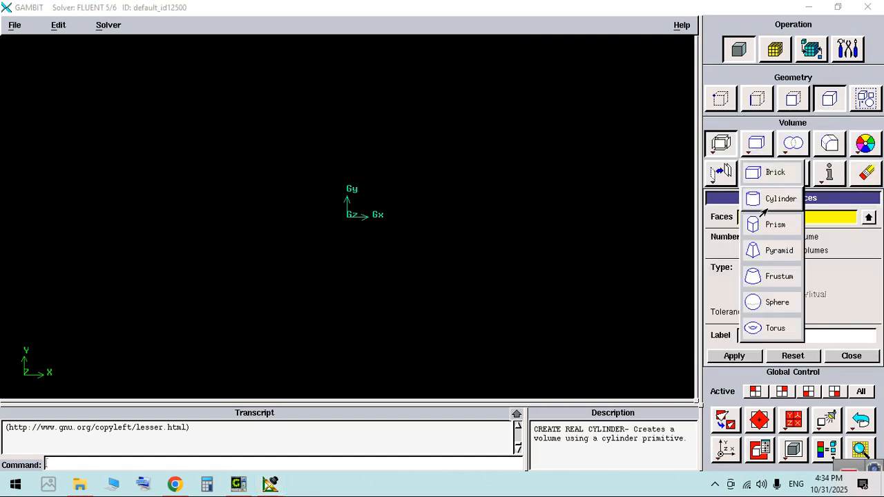
click(775, 306)
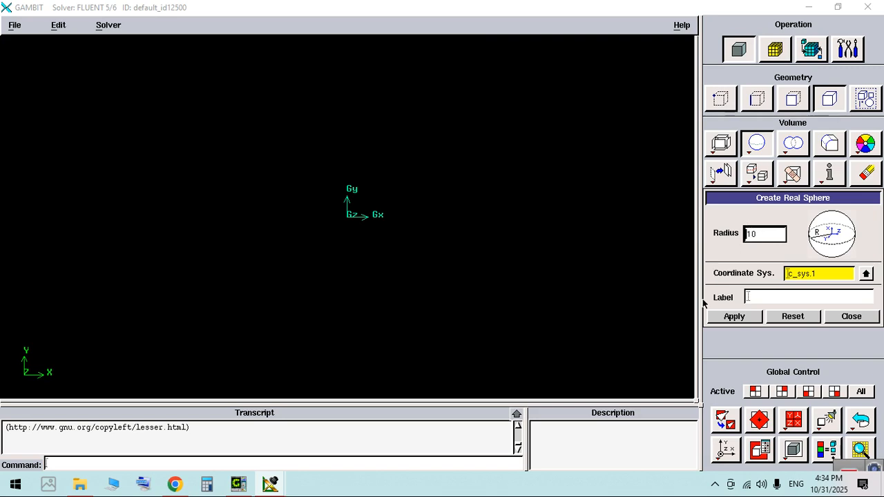
click(750, 318)
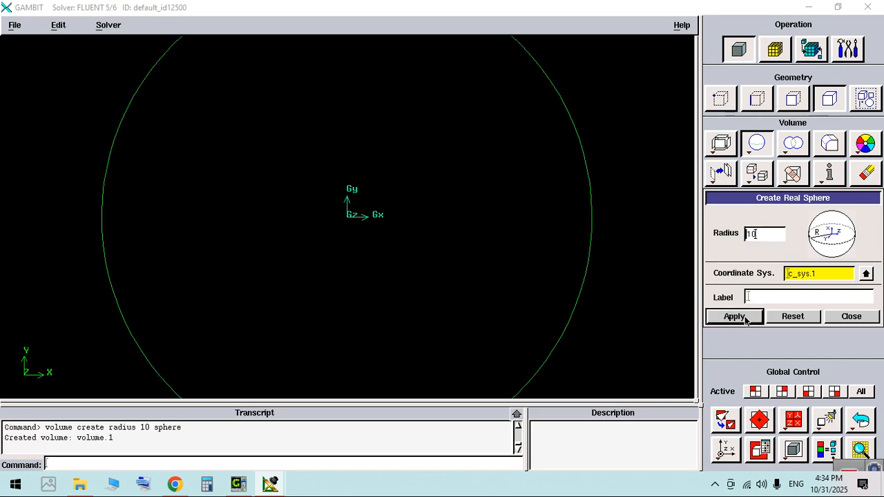
Step: Create a centered real brick volume with width 400 in X, depth 100 in Y and height 100 in Z
click(725, 422)
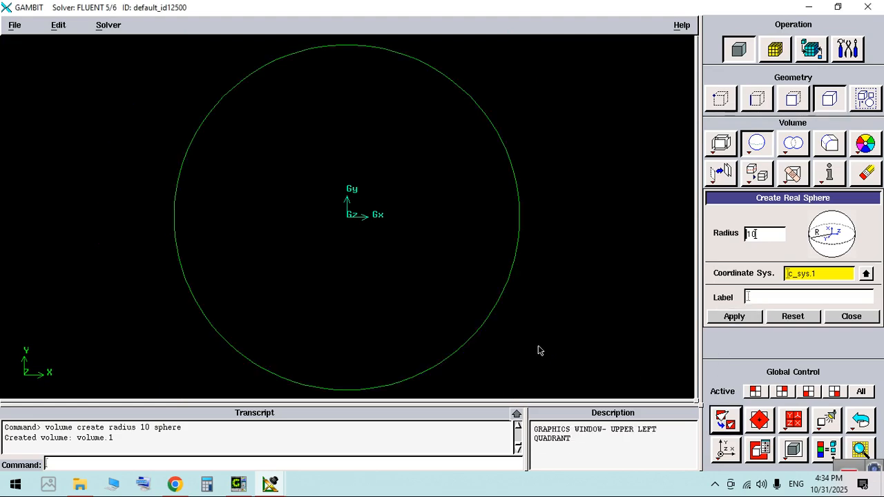
right_drag(538, 345, 531, 249)
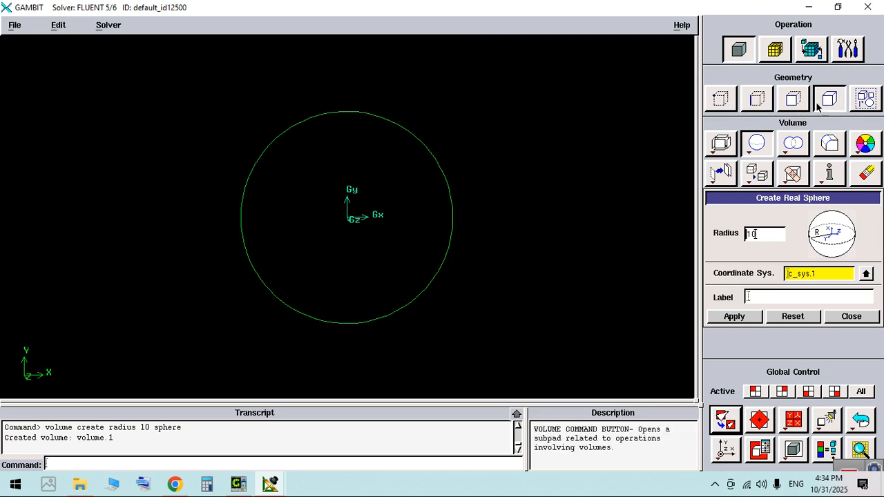
right_click(722, 148)
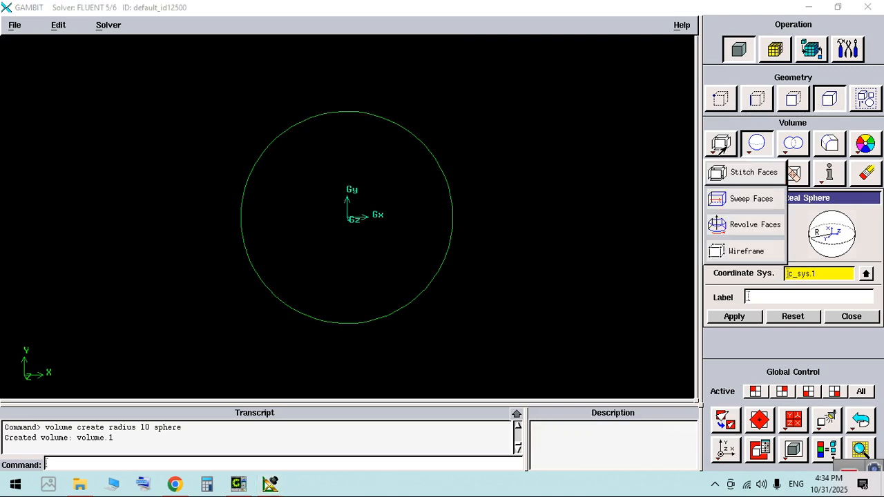
right_click(757, 145)
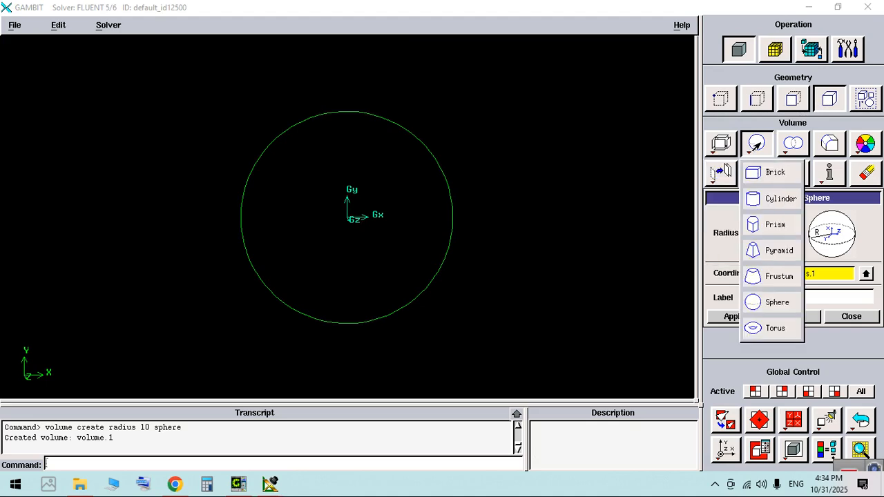
click(771, 174)
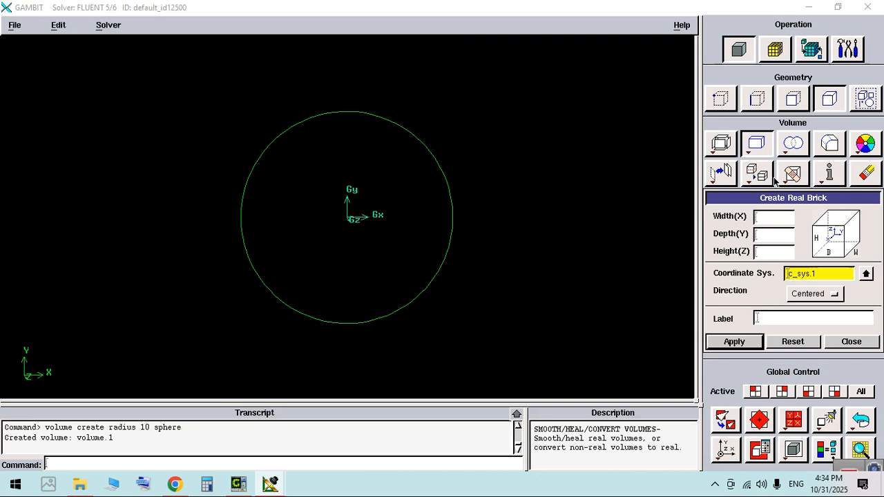
click(785, 220)
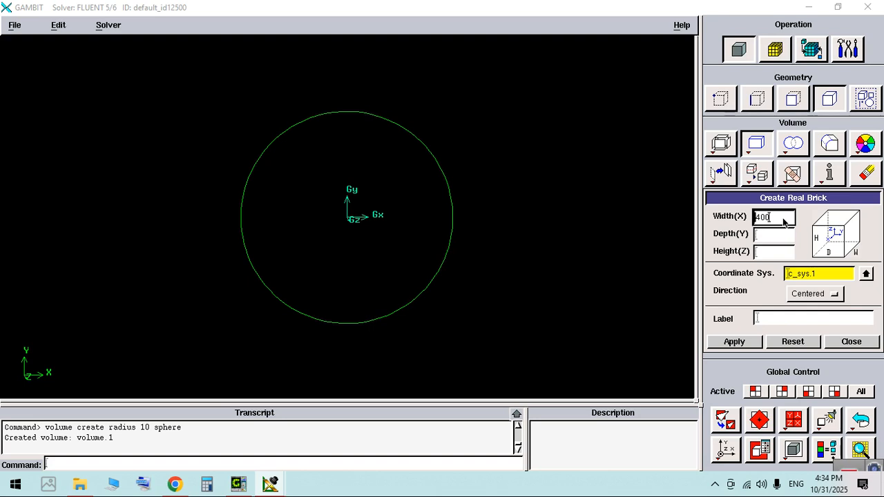
key(Tab)
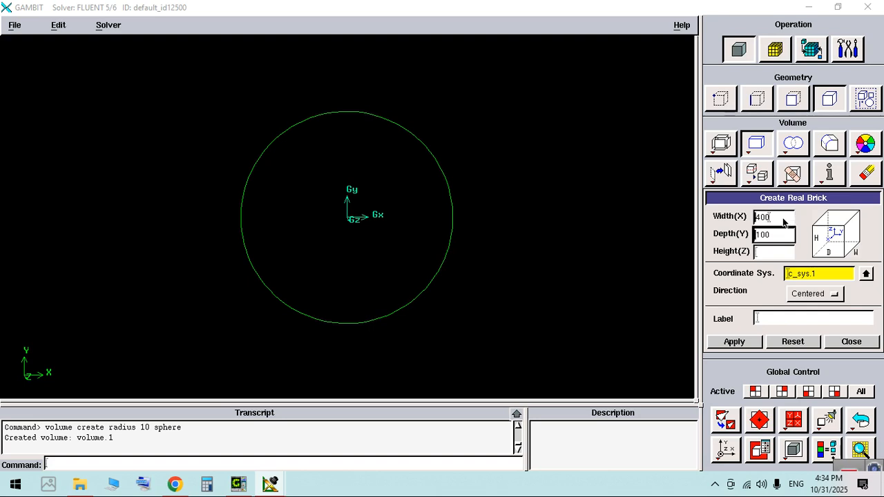
key(Tab)
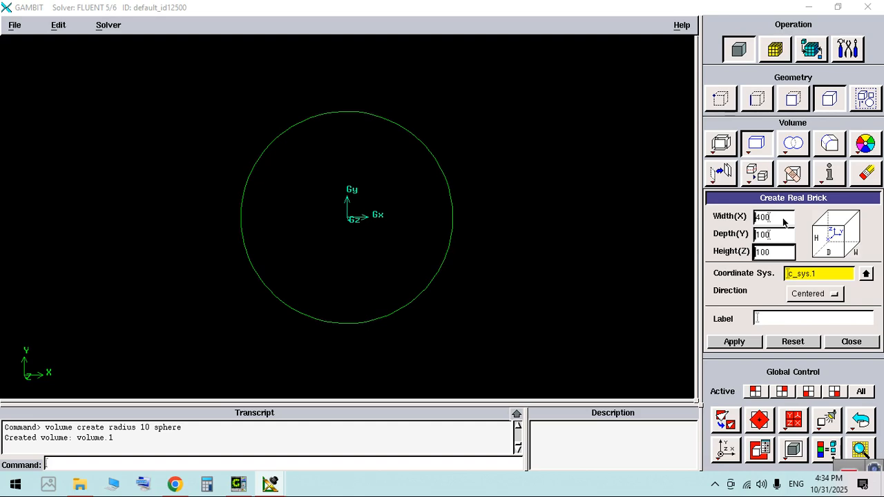
text(100)
click(733, 343)
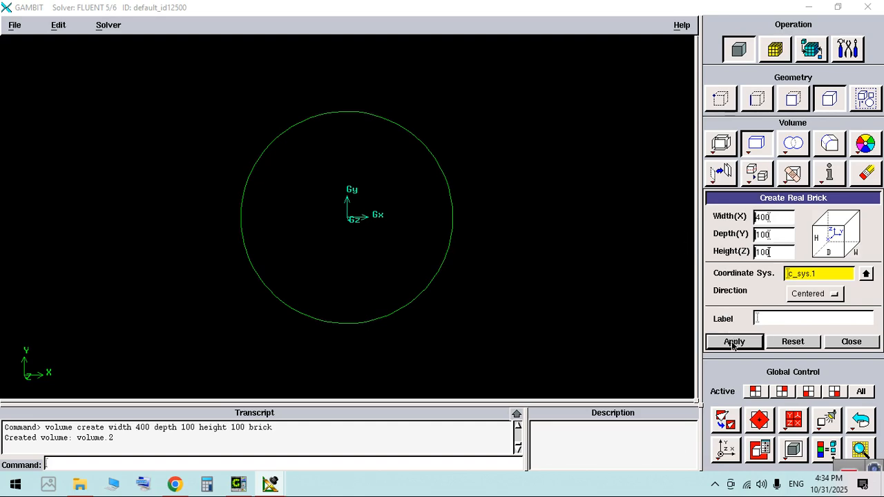
Step: Translate the brick by 100 along the global X axis, keeping the Y and Z offsets at 0
click(725, 420)
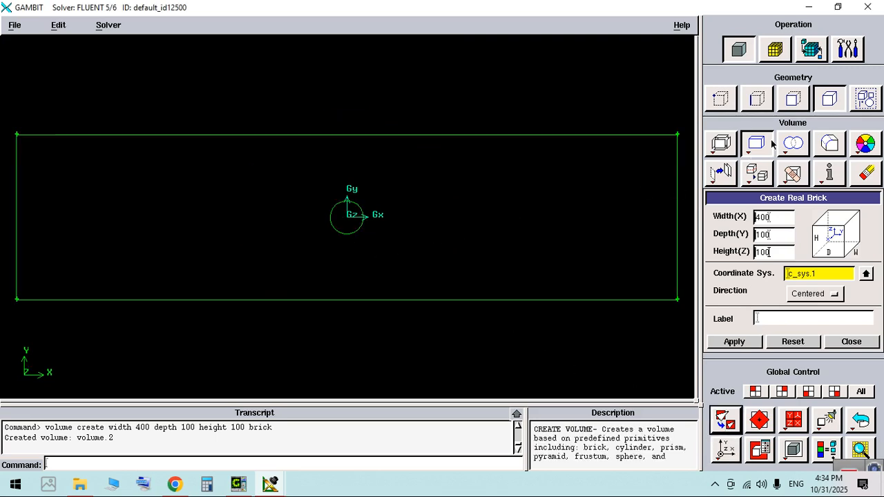
click(720, 177)
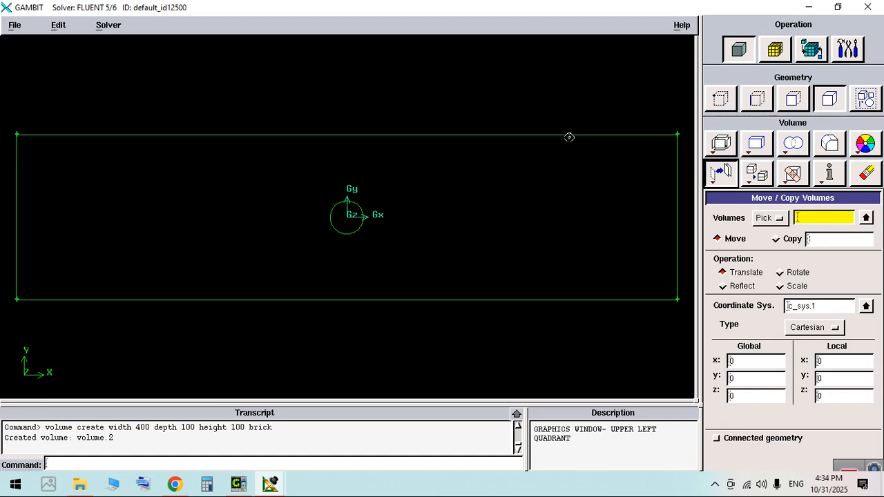
shift+click(569, 137)
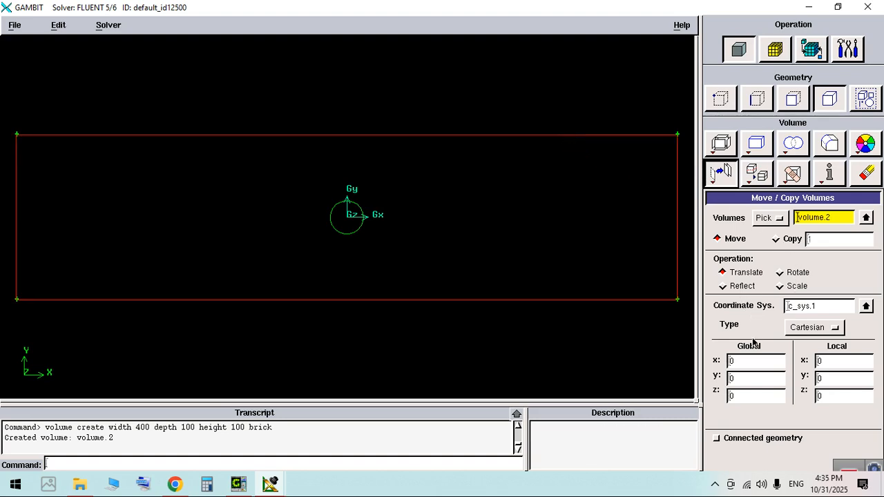
click(753, 362)
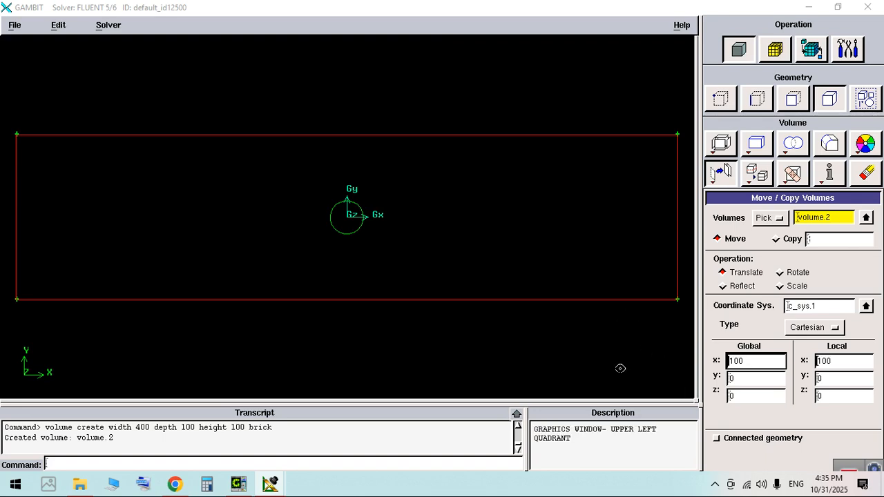
shift+middle_click(646, 237)
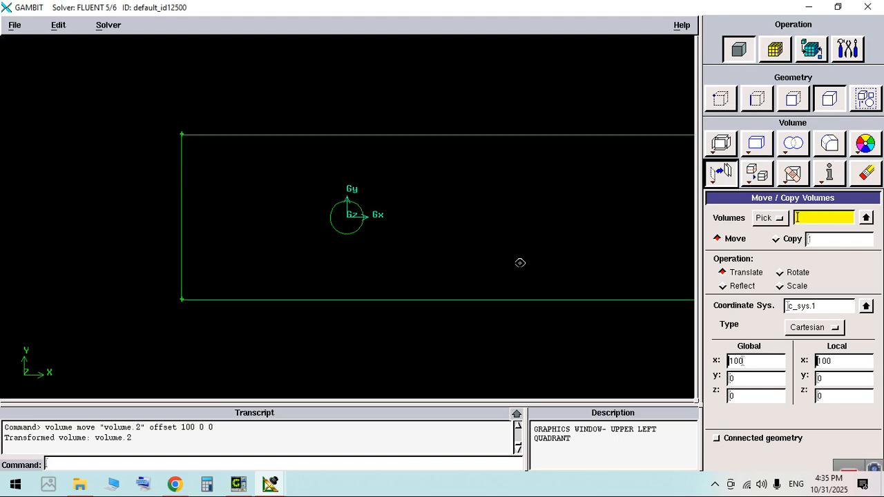
Step: Subtract the sphere volume from the brick volume without retaining either original
right_drag(531, 261, 545, 222)
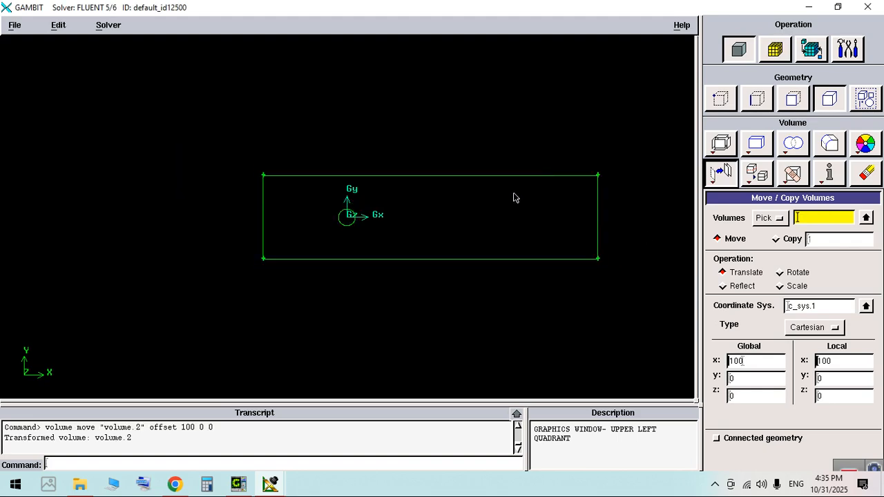
right_drag(499, 199, 514, 231)
middle_drag(514, 231, 449, 221)
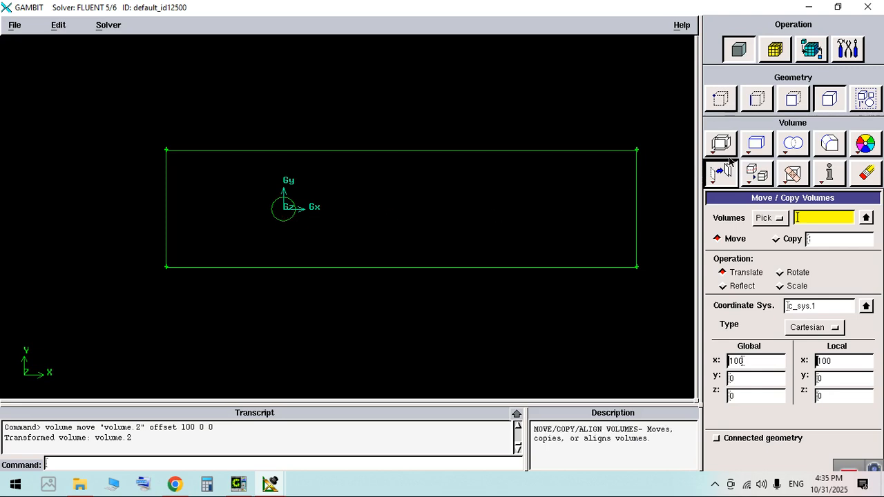
right_click(795, 146)
click(801, 198)
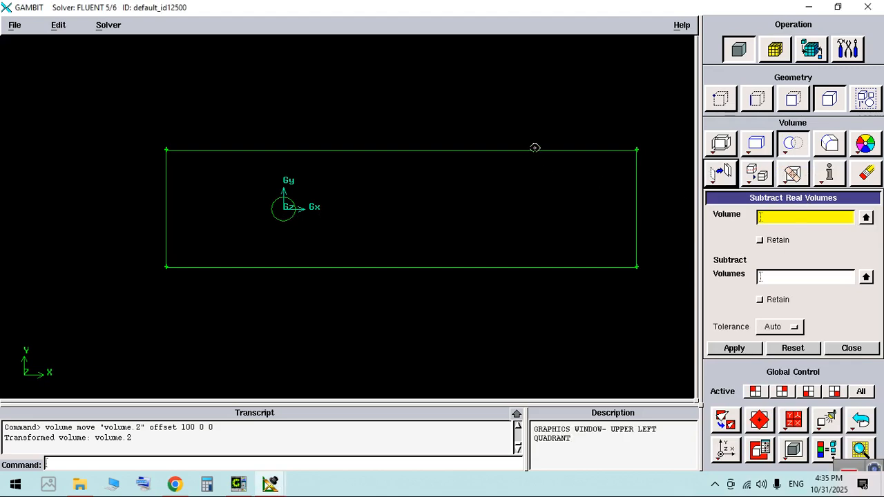
shift+click(534, 155)
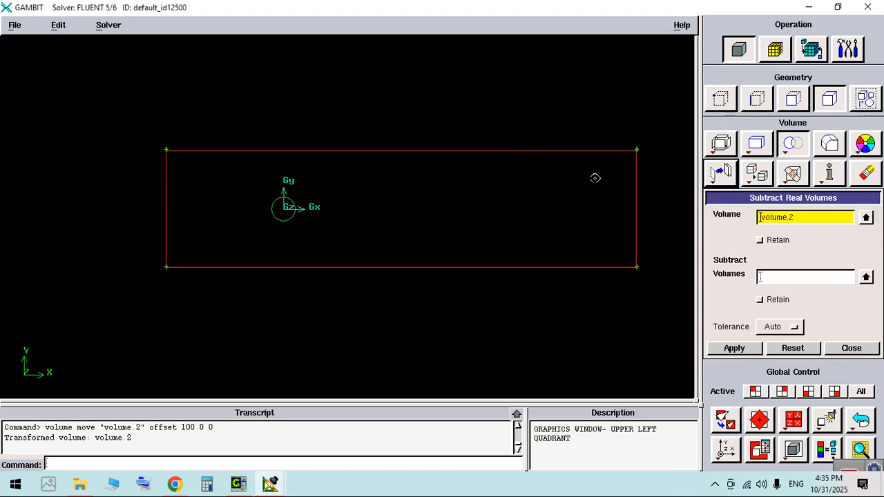
click(788, 278)
shift+click(291, 221)
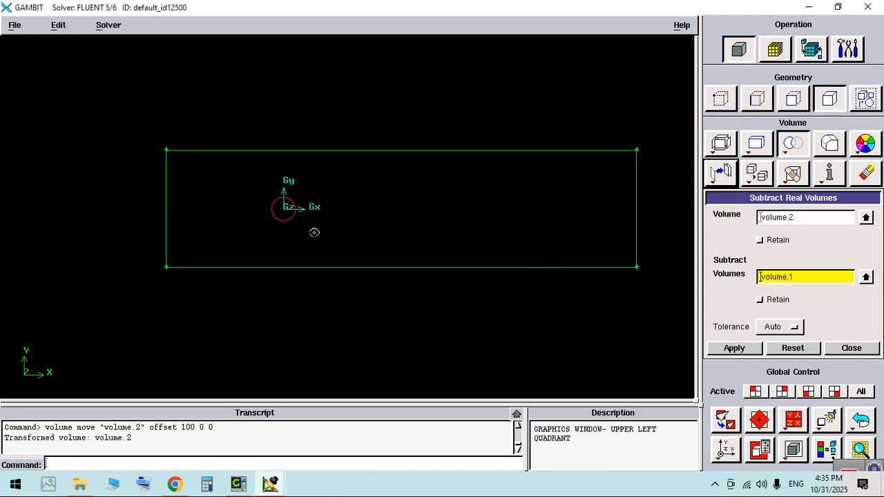
click(753, 352)
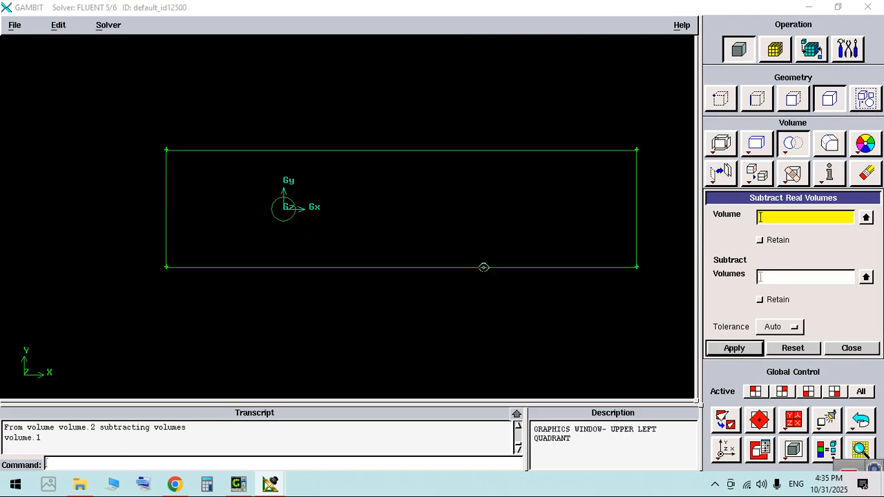
Step: Mesh the sphere's face with Tri elements of type Pave at an interval size of 0.2
drag(422, 276, 438, 257)
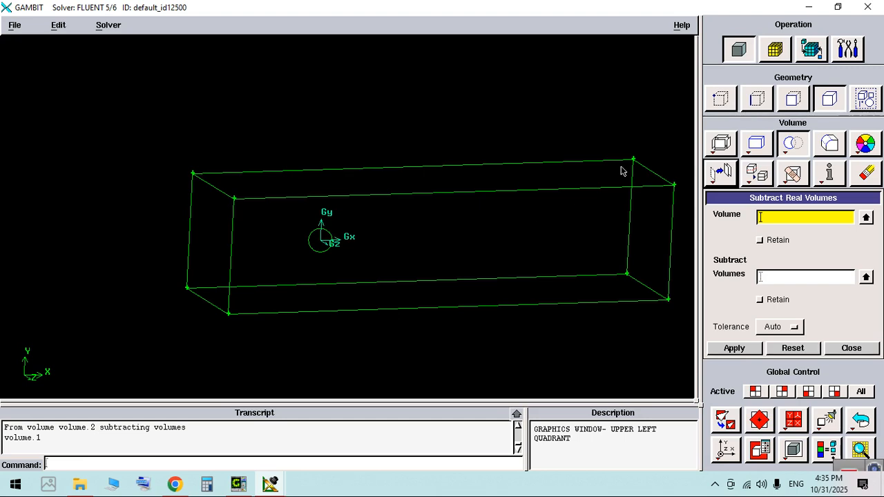
click(776, 52)
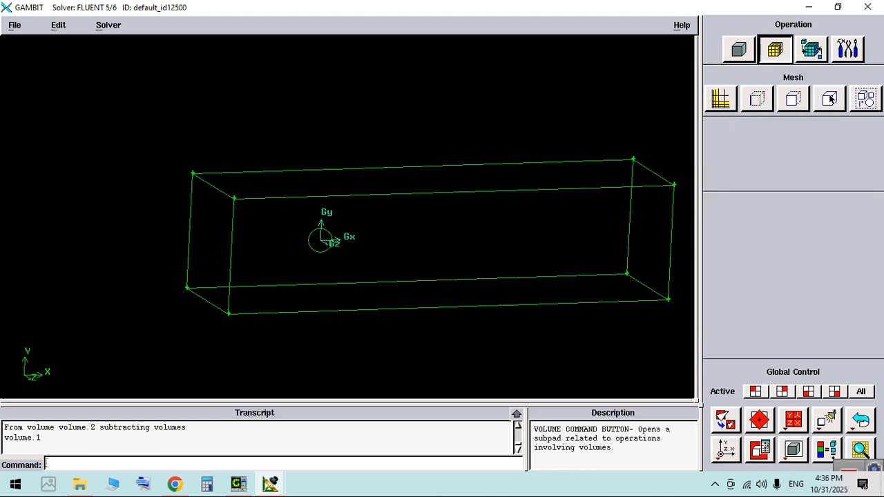
click(830, 99)
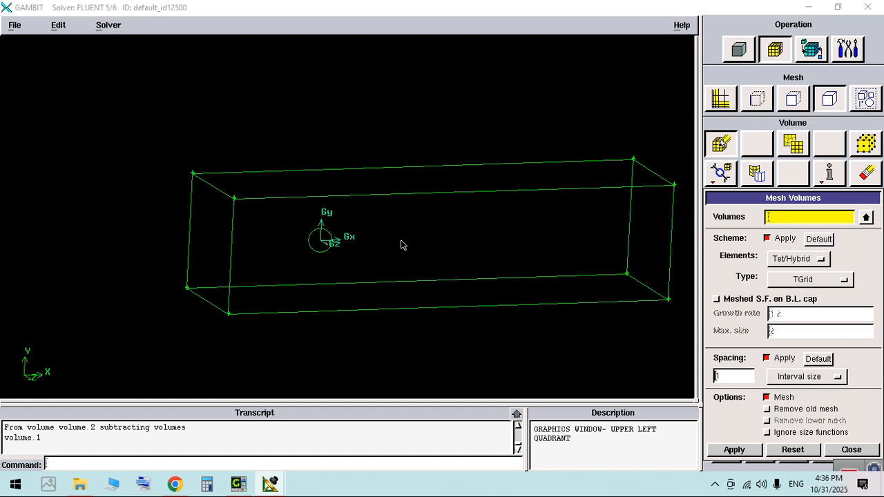
click(794, 99)
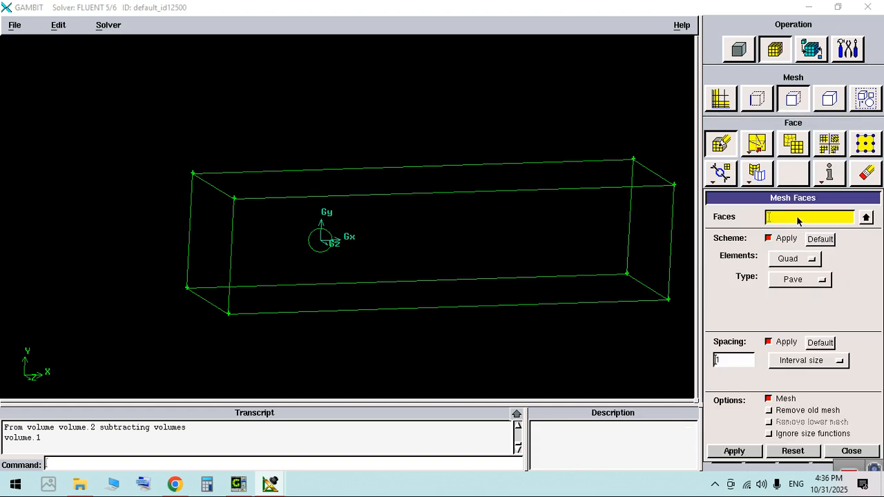
shift+click(315, 251)
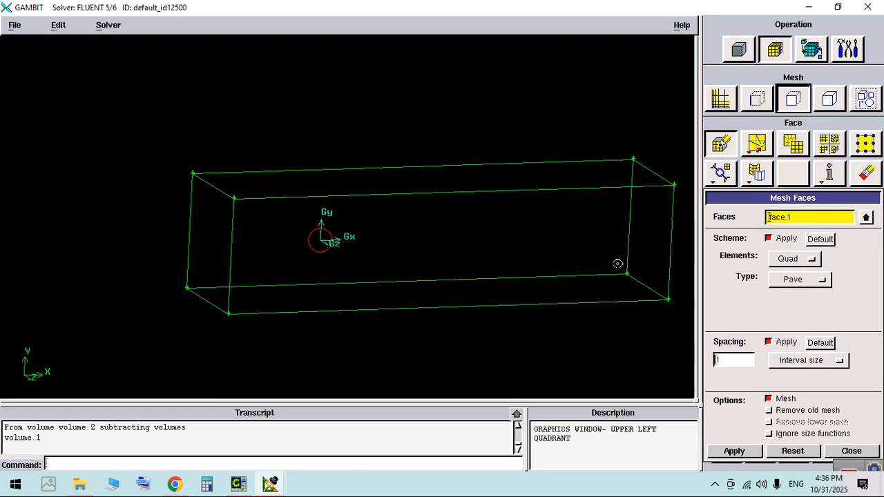
click(789, 260)
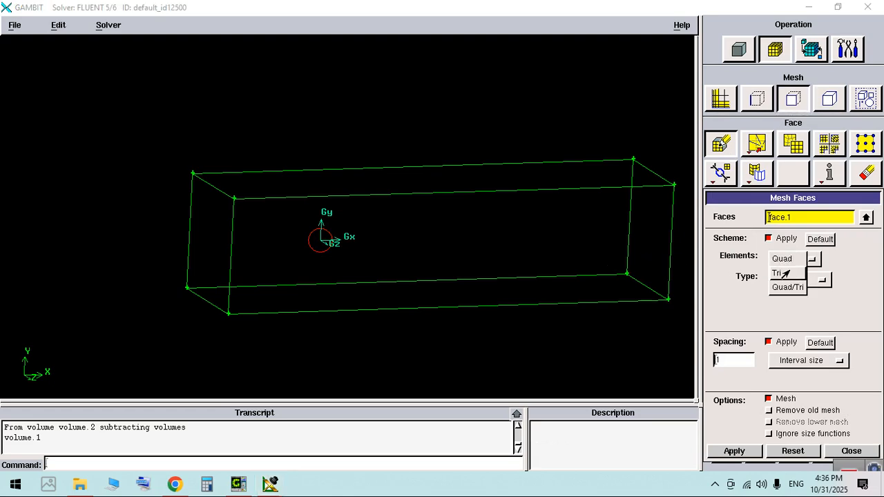
click(785, 274)
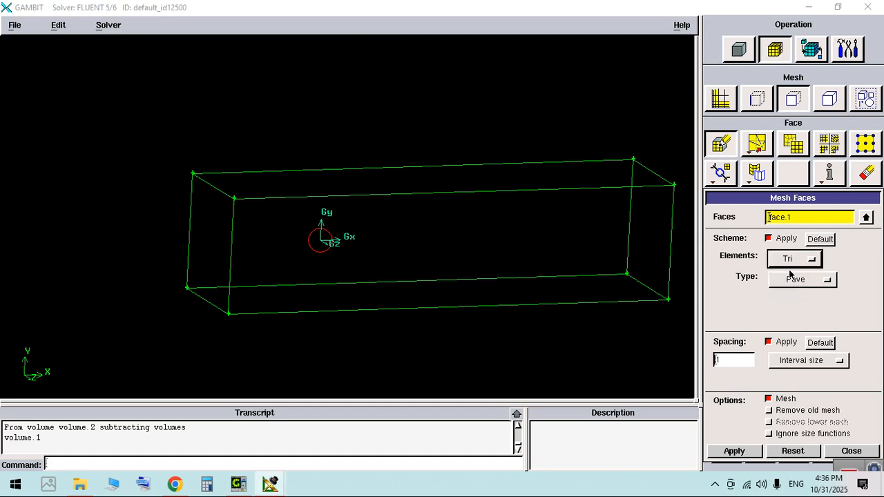
click(735, 367)
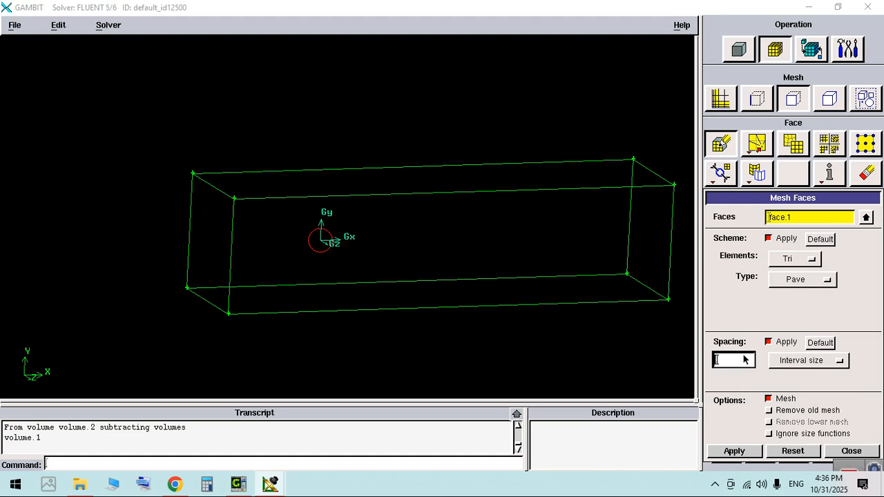
text(1.3)
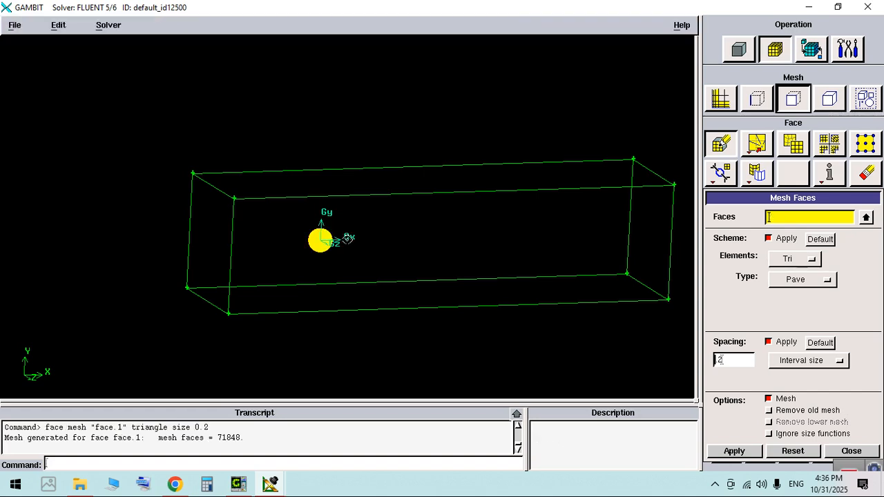
Step: Examine the triangular surface mesh on the sphere up close
middle_drag(393, 239, 581, 218)
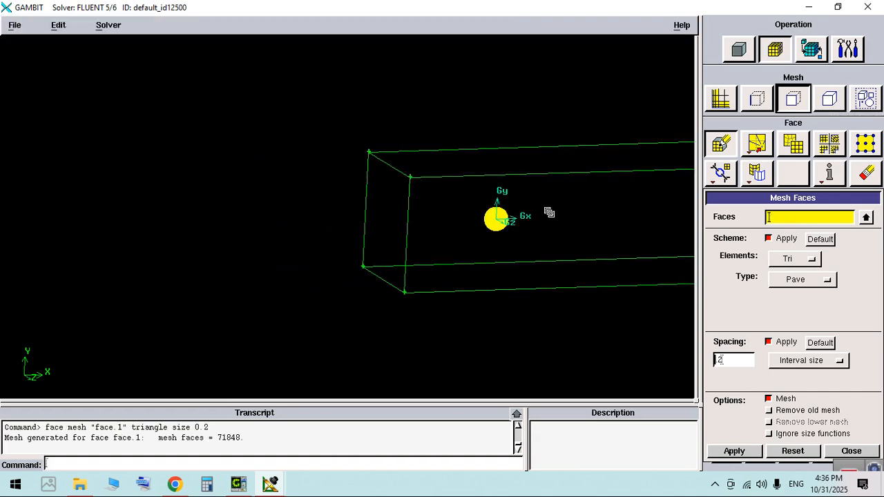
right_drag(550, 213, 559, 285)
middle_drag(586, 260, 408, 267)
right_drag(459, 180, 462, 318)
middle_drag(487, 243, 132, 242)
middle_drag(496, 197, 324, 95)
right_drag(487, 200, 492, 301)
middle_drag(571, 213, 333, 274)
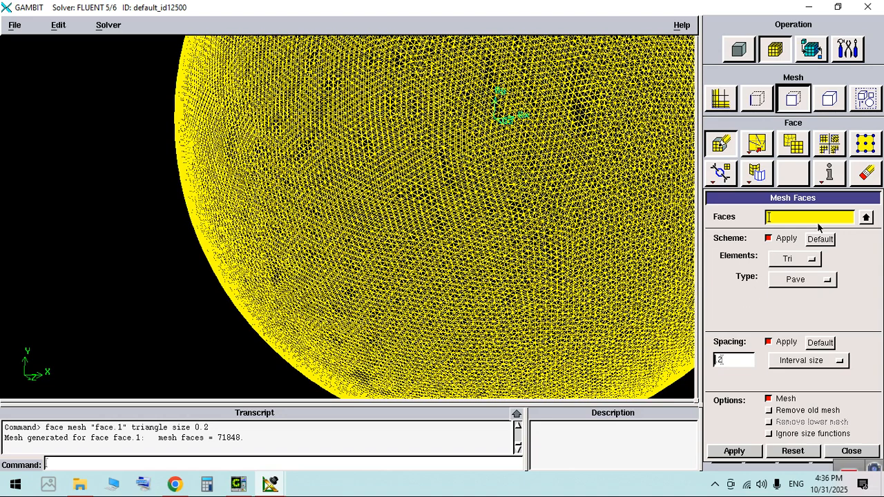
Step: Undo the sphere's face mesh and bring the whole sphere outline back into view
drag(822, 200, 818, 62)
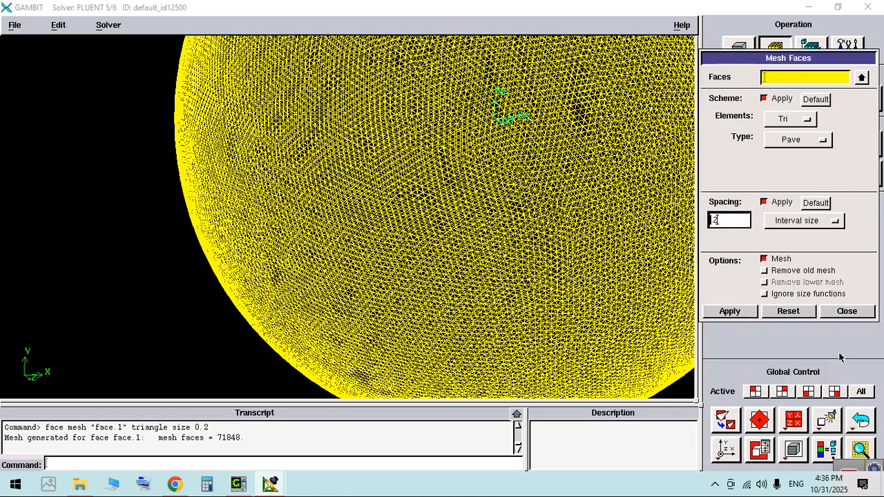
click(861, 421)
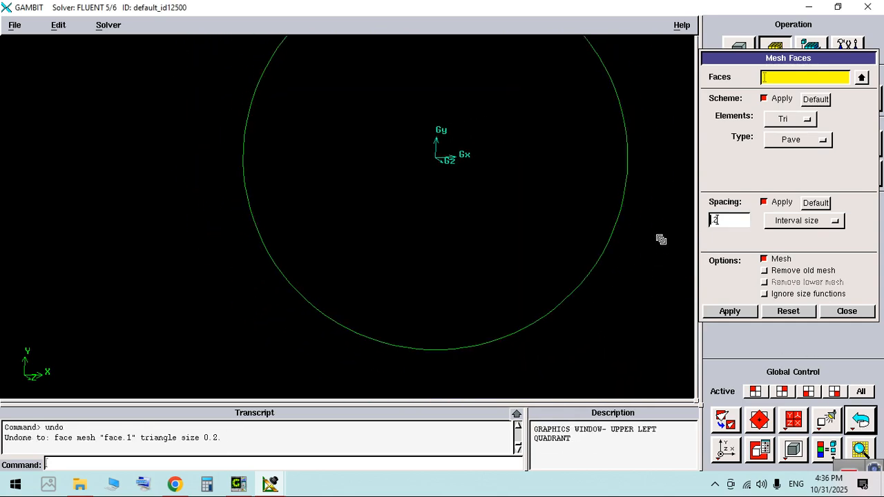
right_drag(661, 240, 661, 235)
right_drag(584, 340, 557, 204)
middle_drag(555, 205, 550, 256)
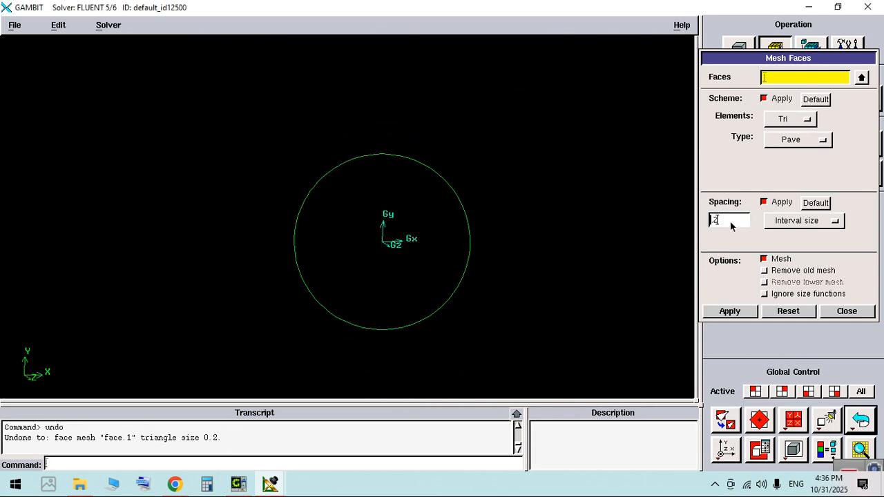
Step: Mesh the sphere's face with Tri elements of type Pave at an interval size of 0.3
drag(731, 226, 714, 222)
text(3)
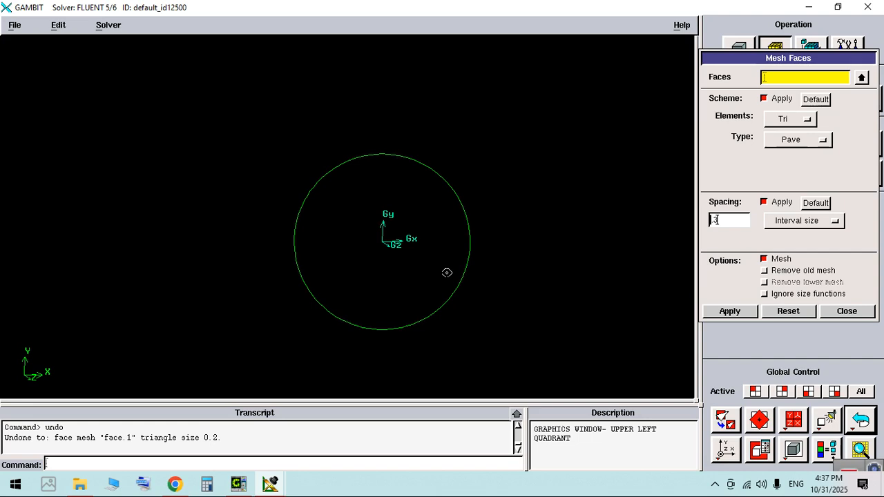
shift+click(467, 265)
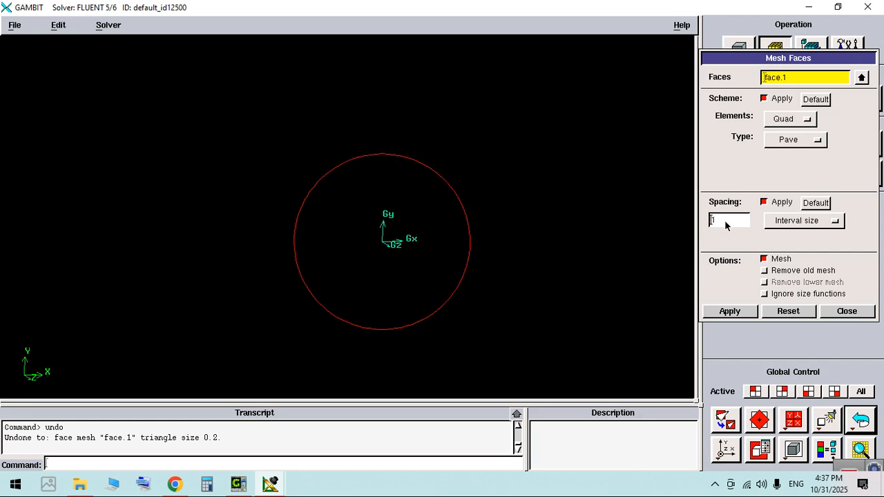
drag(727, 227, 698, 226)
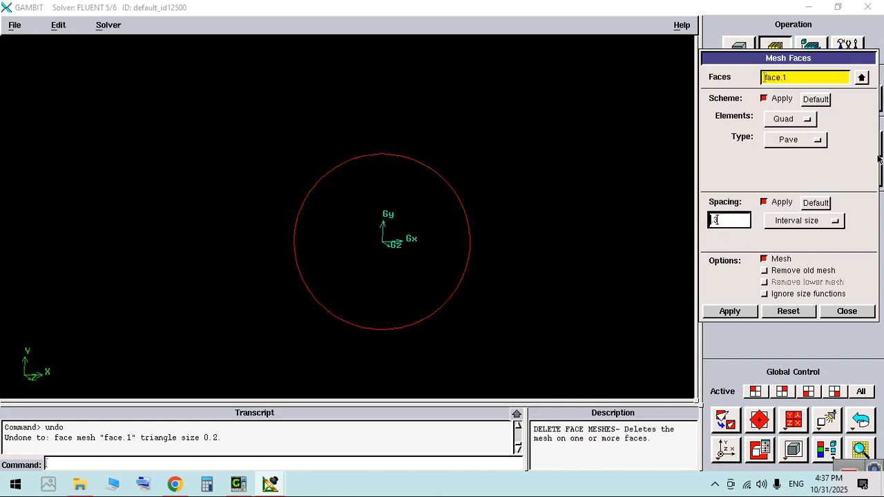
click(806, 119)
click(795, 131)
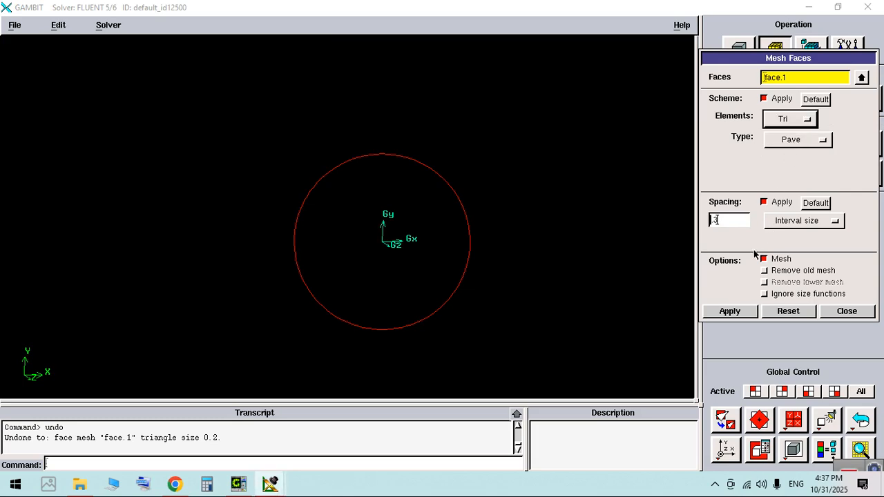
click(730, 311)
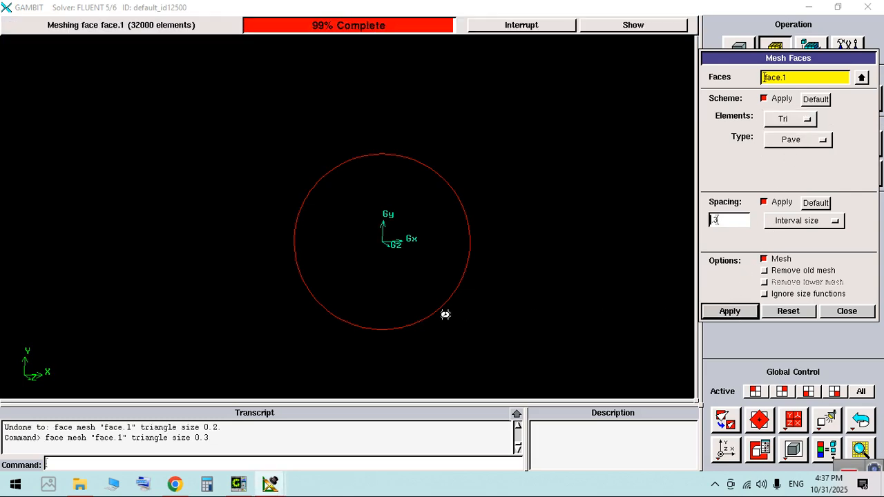
Step: Inspect the coarser sphere surface mesh up close and within the domain, and close the face meshing form
right_drag(420, 265, 420, 425)
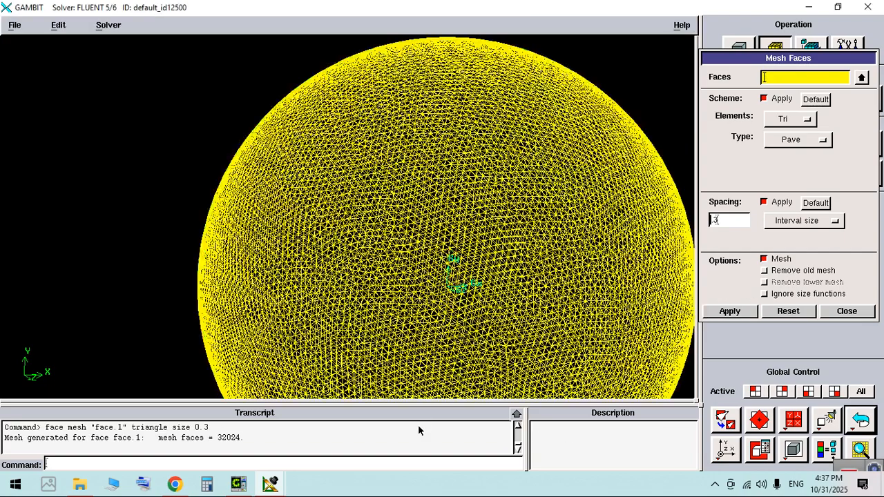
right_drag(477, 215, 485, 149)
right_drag(501, 238, 500, 197)
right_drag(485, 170, 475, 84)
right_drag(444, 205, 449, 171)
middle_drag(449, 175, 397, 233)
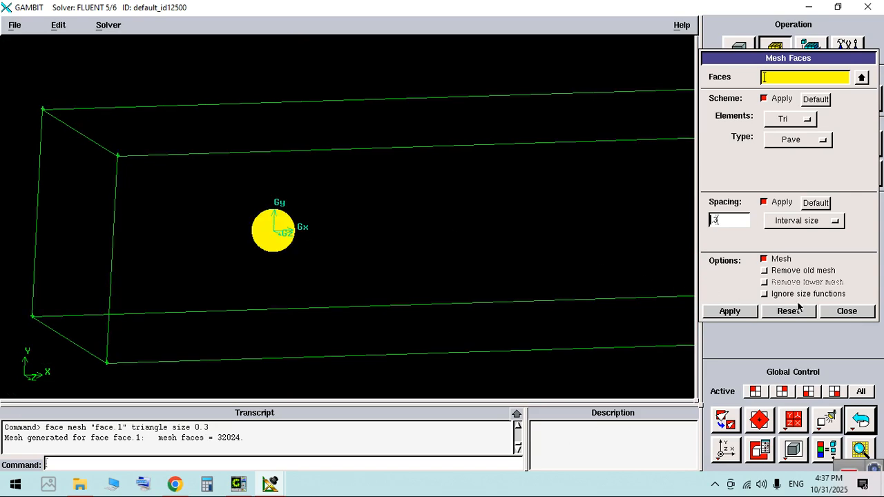
click(847, 312)
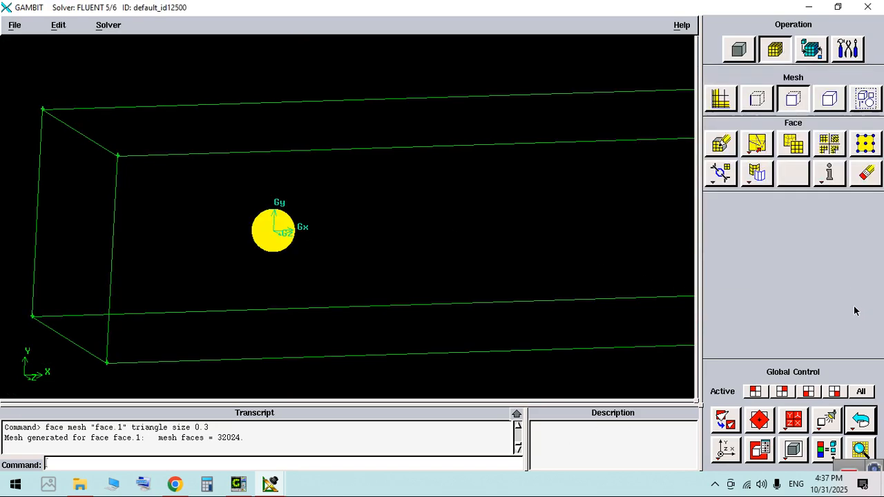
Step: Create a uniform boundary layer on the sphere's face with first row 0.3, growth factor 1 and 10 rows, and close the form
click(723, 102)
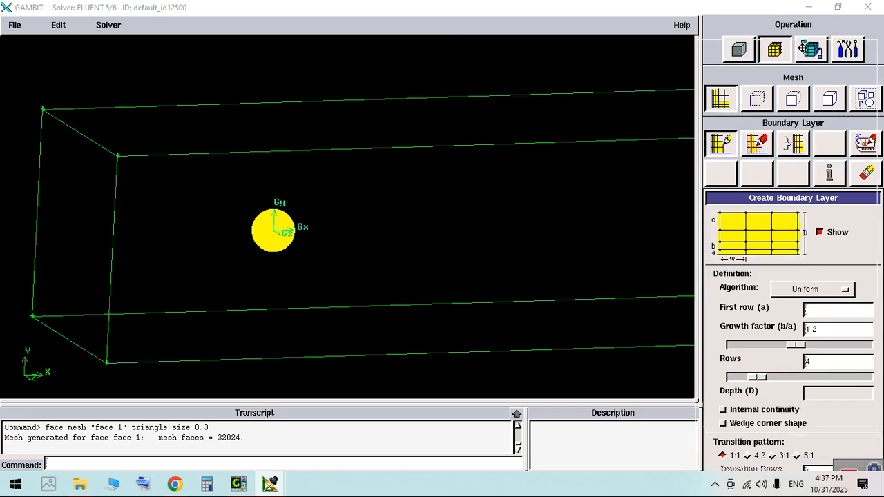
drag(810, 197, 802, 45)
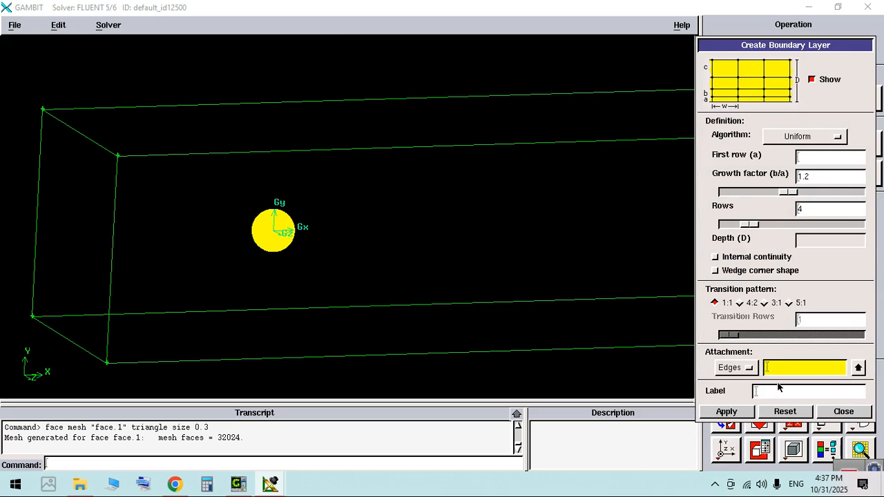
click(735, 369)
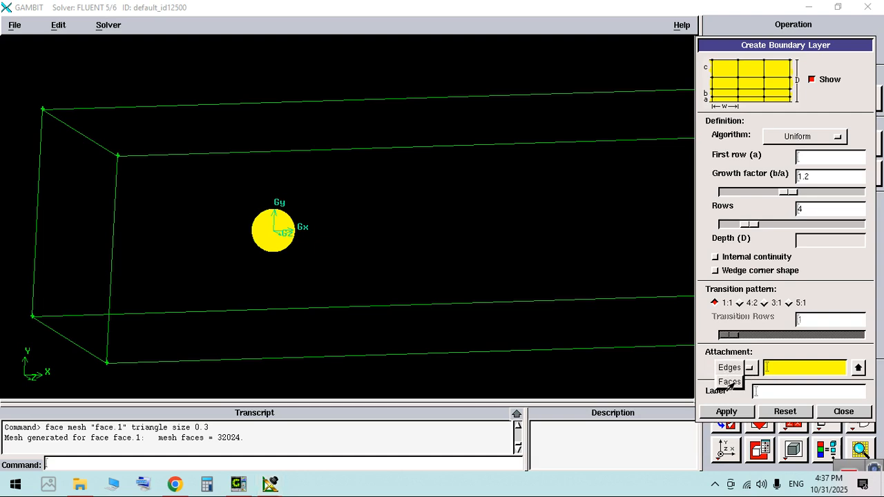
click(730, 382)
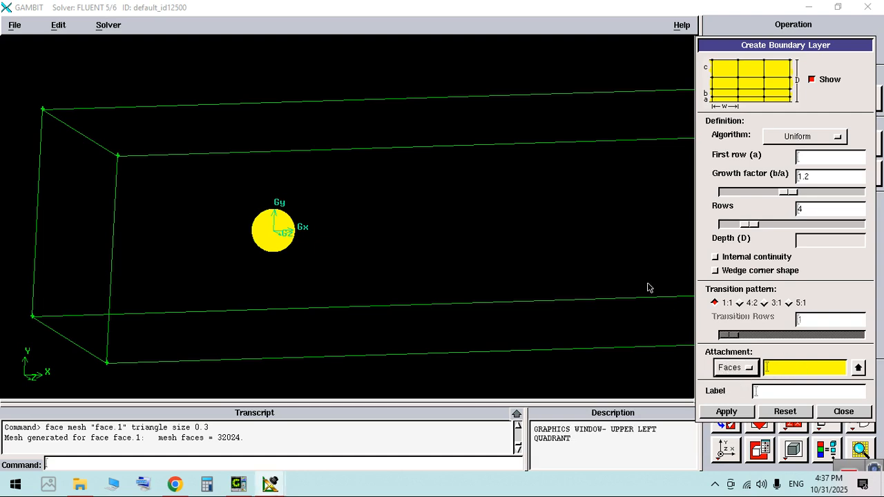
click(817, 159)
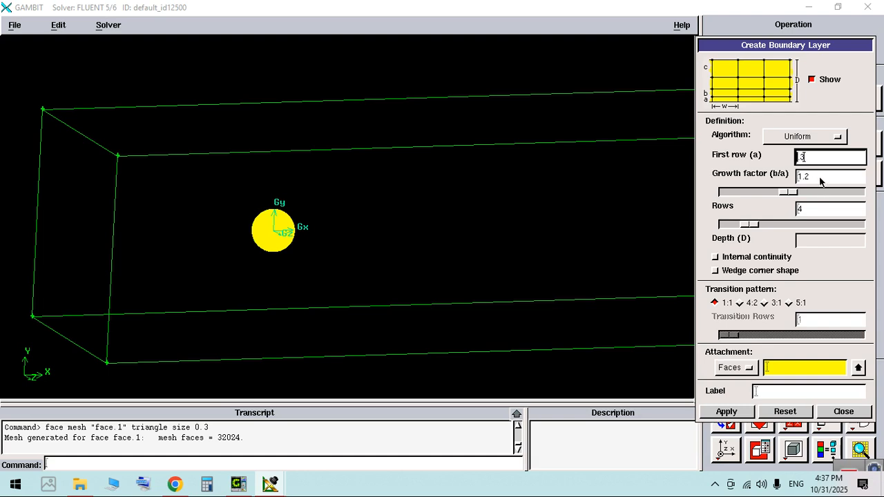
click(821, 181)
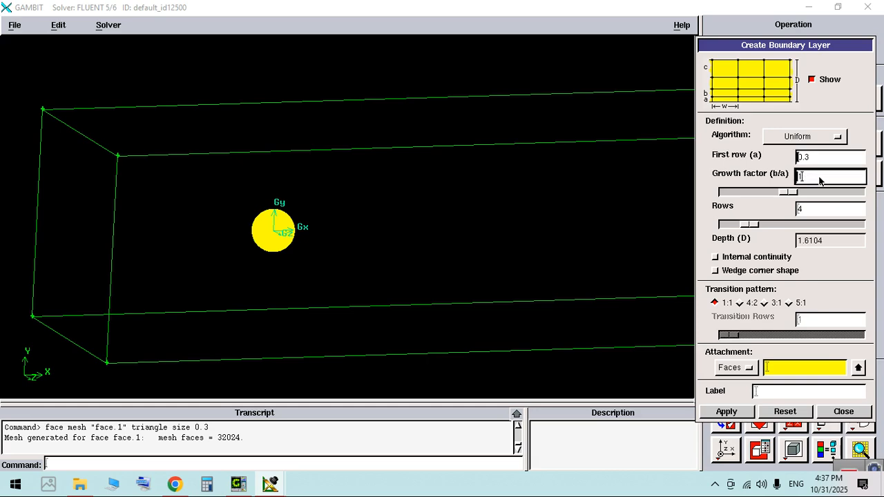
click(817, 215)
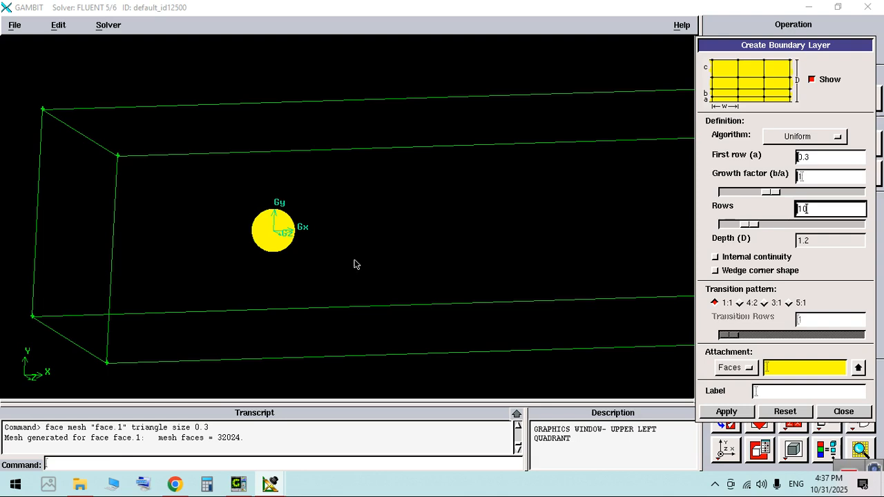
click(288, 250)
shift+click(286, 249)
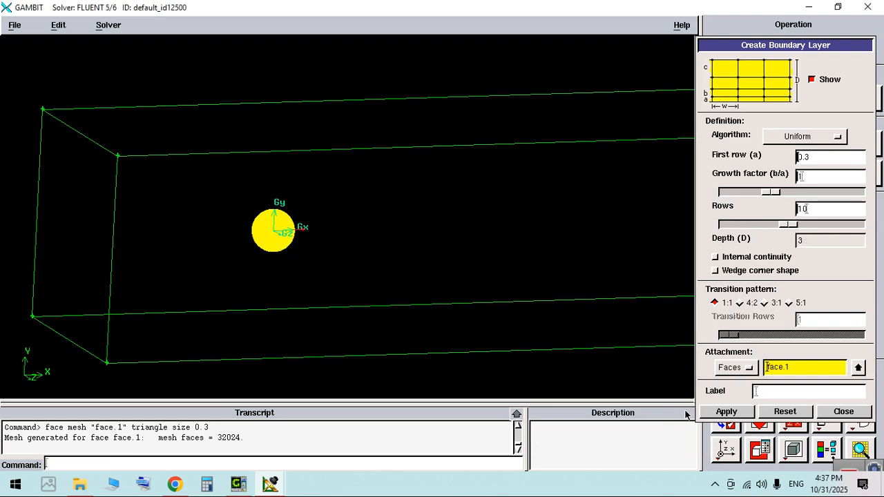
click(750, 415)
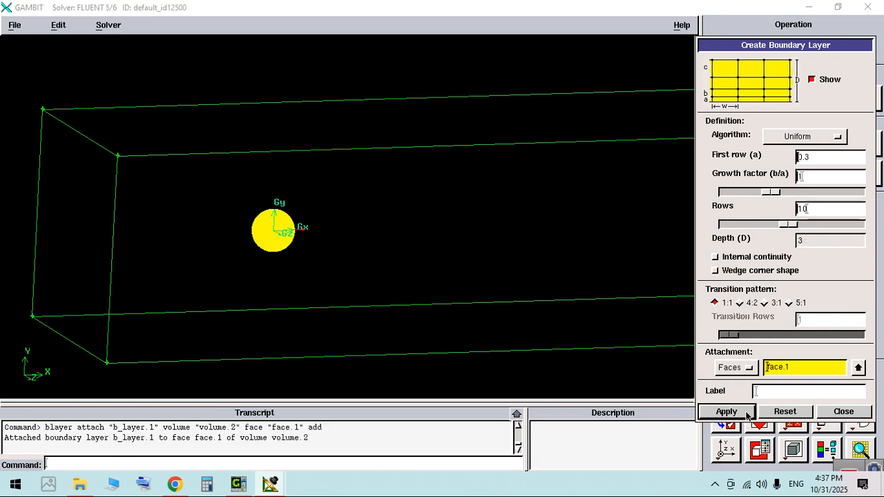
click(862, 417)
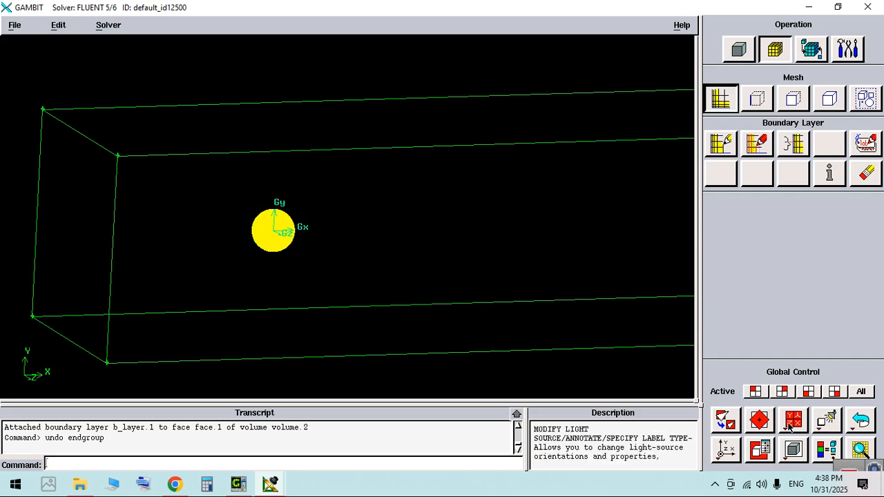
Step: Turn off the visibility of the coordinate system in the display attributes
click(759, 450)
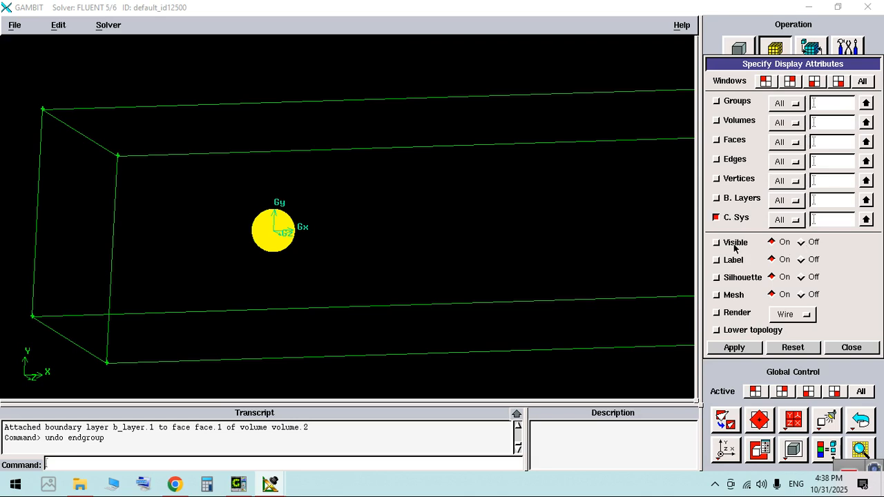
click(816, 242)
click(749, 349)
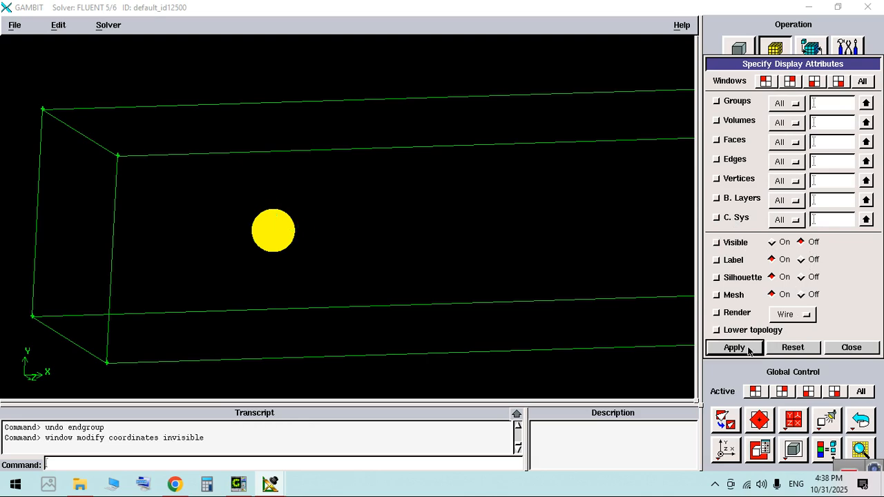
click(852, 348)
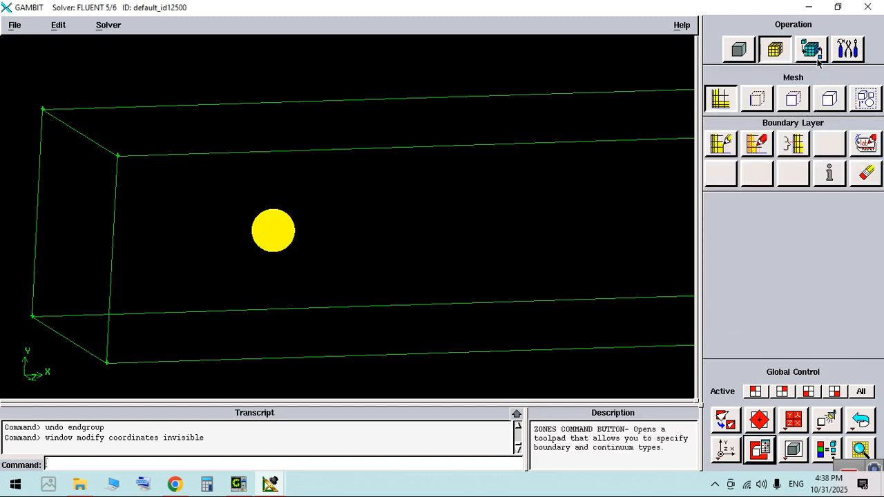
Step: Mesh the flow volume around the sphere with Tet/Hybrid elements of type TGrid at an interval size of 5
click(831, 100)
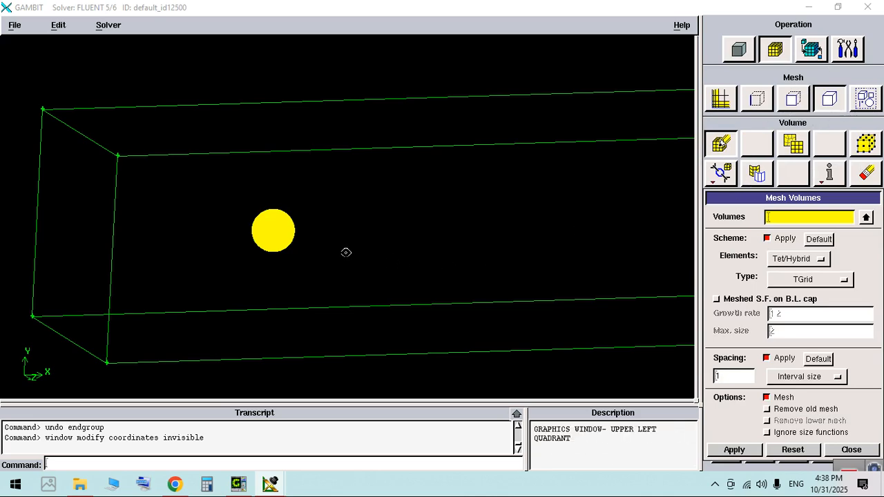
shift+click(325, 305)
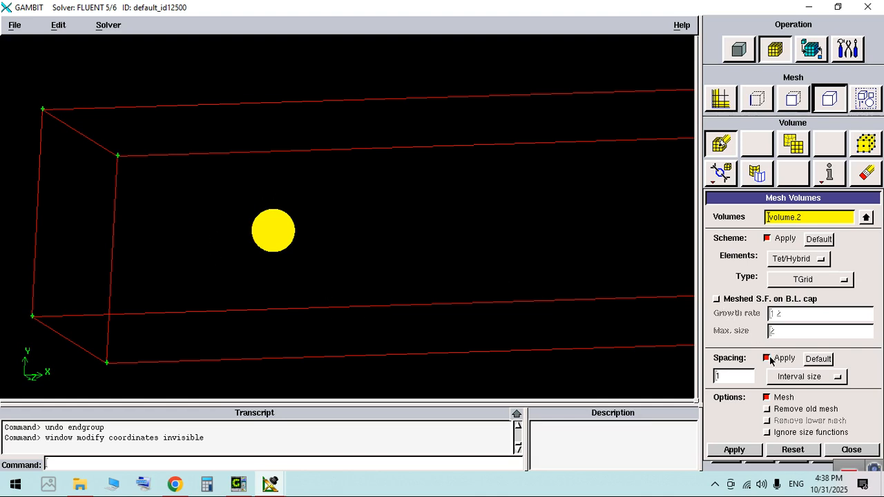
click(733, 381)
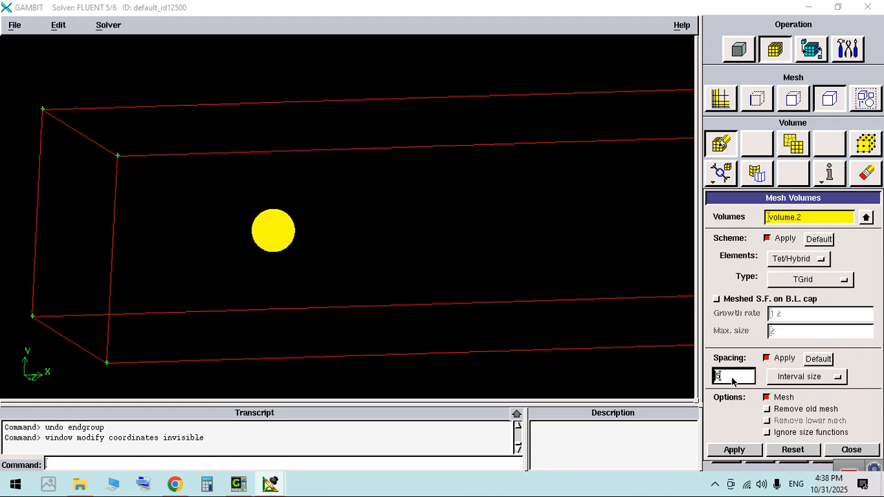
text(5)
click(752, 451)
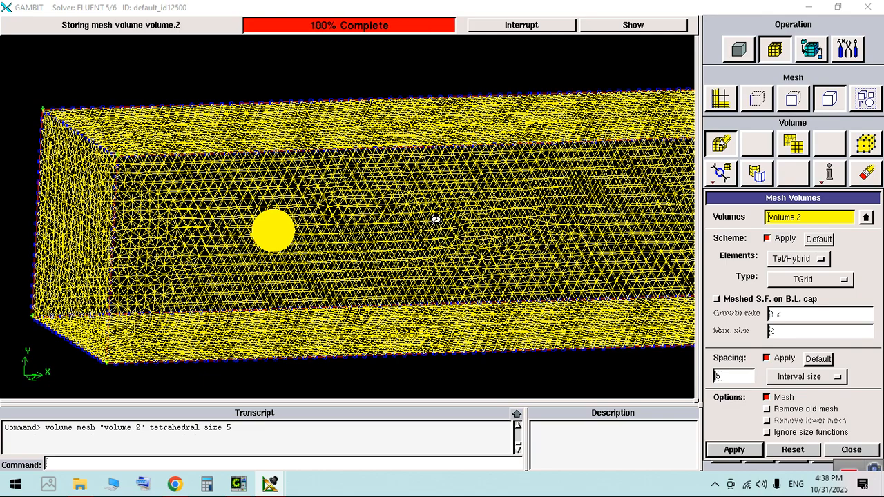
click(852, 450)
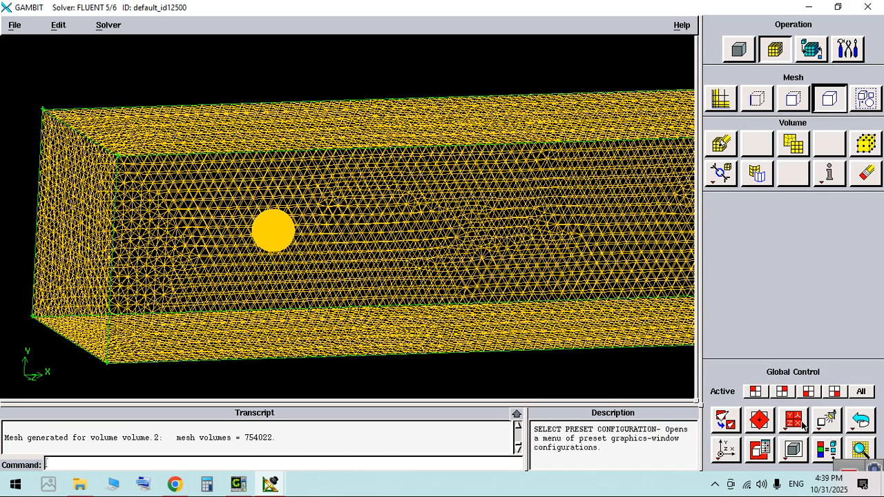
Step: Display the volume mesh's EquiSize Skew quality on a Z-plane cut through the sphere, seen straight along the Z axis
click(868, 450)
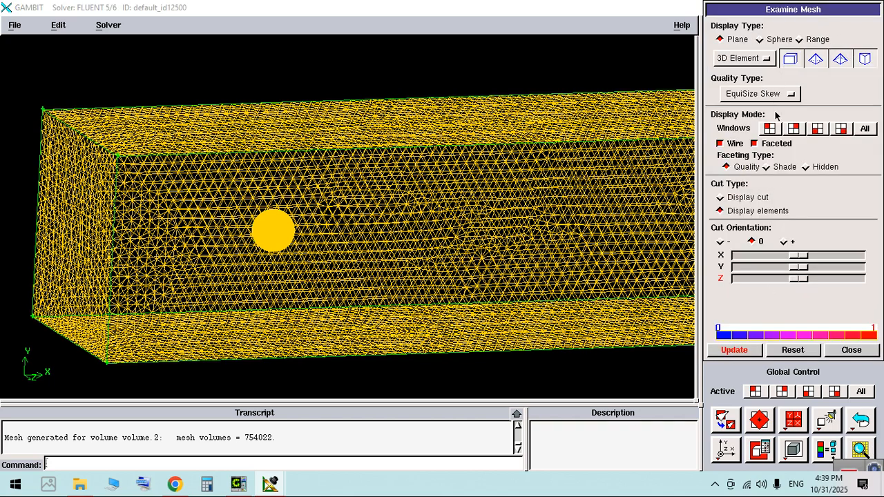
click(800, 279)
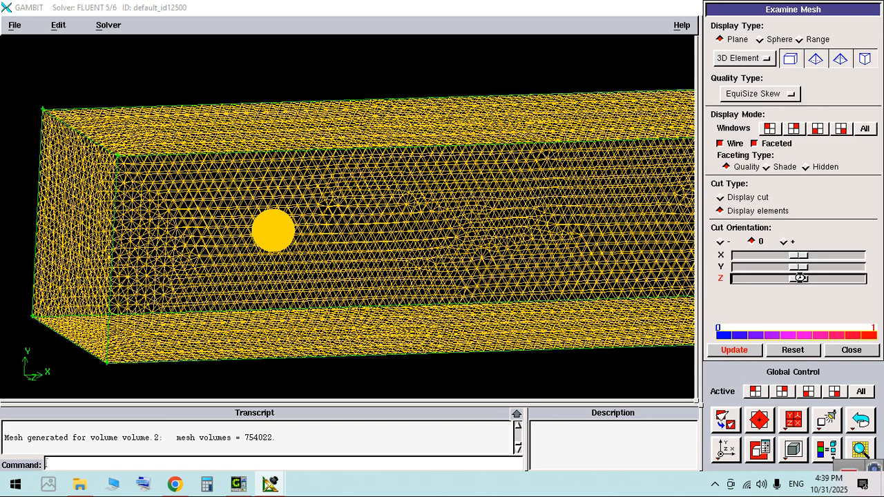
drag(800, 278, 803, 278)
click(724, 450)
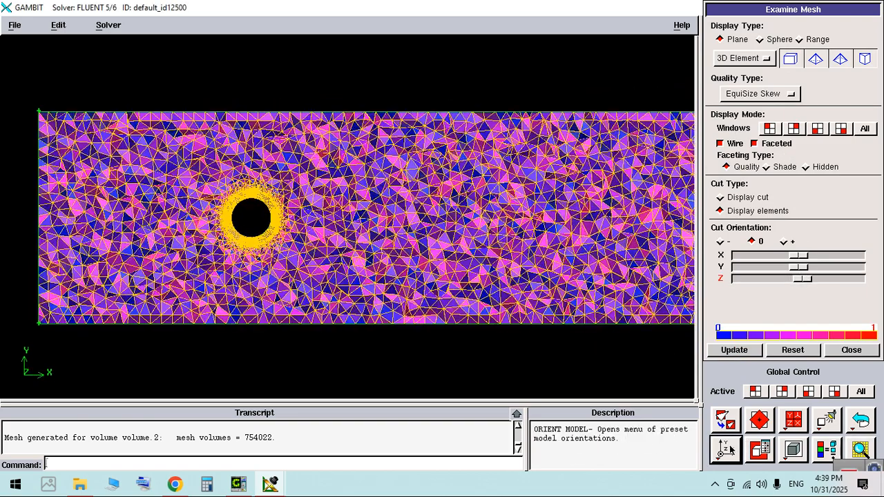
Step: Inspect the boundary layer cells around the sphere, their transition to tetrahedra, and the downstream mesh on the cut plane
right_drag(257, 216, 235, 423)
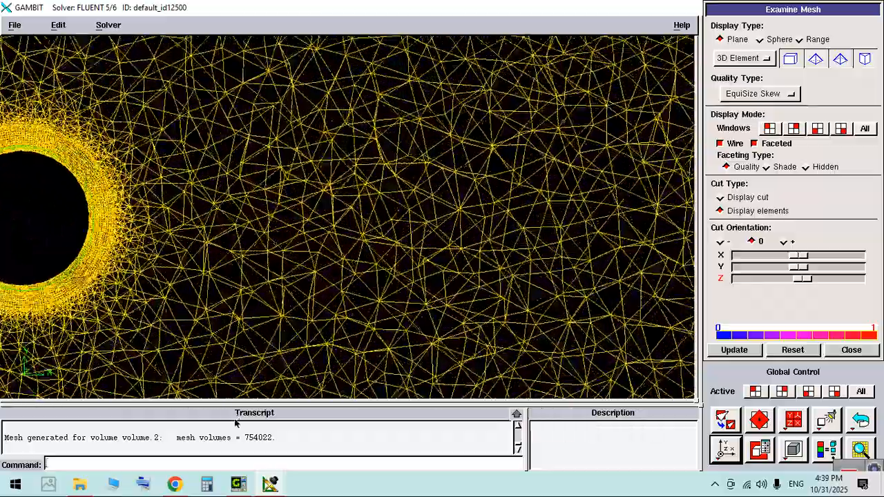
mouse_move(228, 276)
middle_down()
mouse_move(351, 256)
mouse_move(527, 280)
middle_up()
right_drag(527, 279, 522, 377)
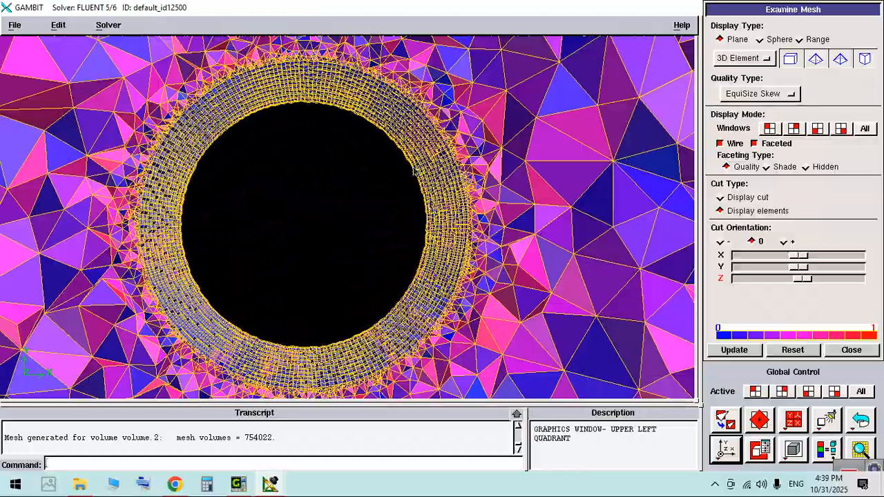
right_drag(435, 164, 521, 208)
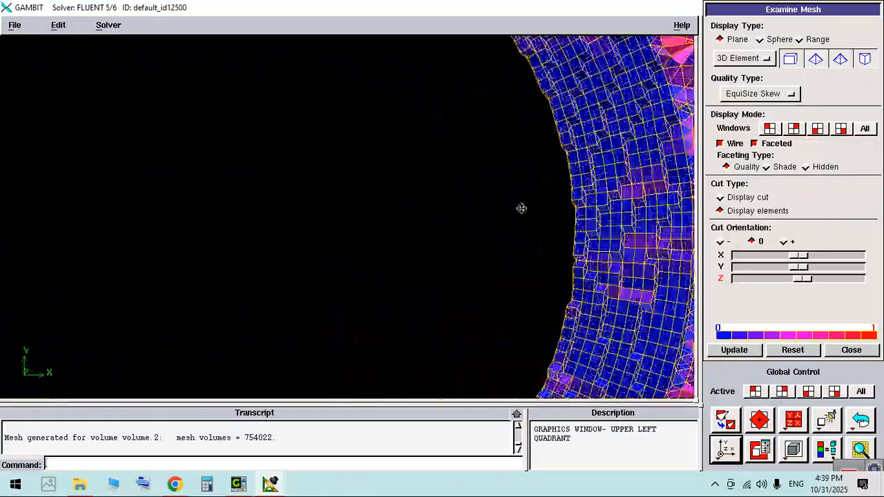
middle_drag(522, 208, 178, 301)
right_drag(287, 238, 293, 337)
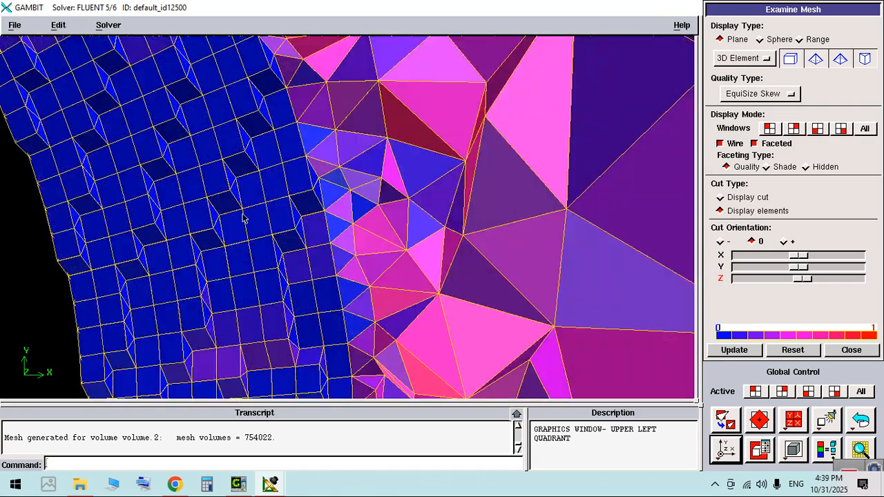
right_drag(239, 255, 253, 176)
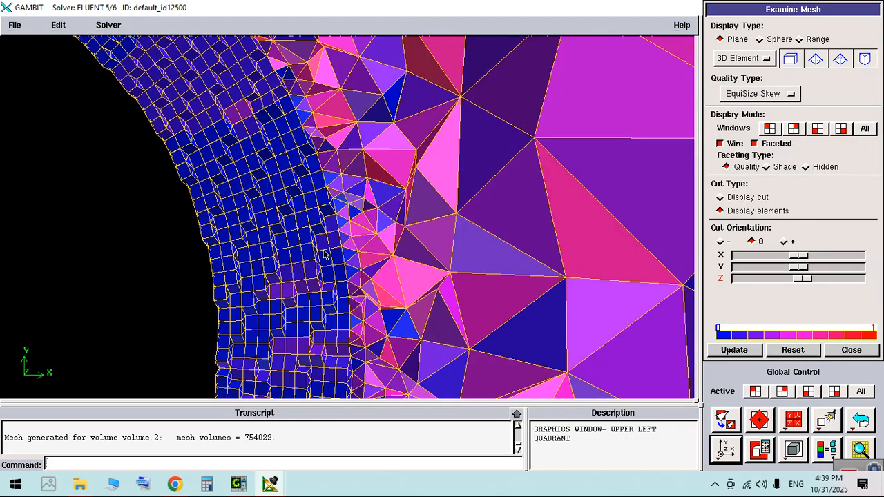
right_drag(343, 324, 329, 253)
middle_drag(326, 253, 364, 235)
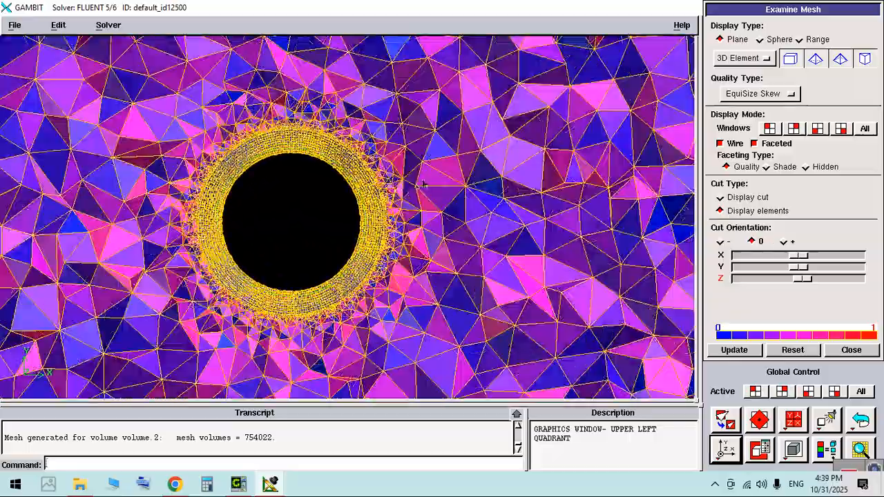
right_drag(456, 249, 393, 193)
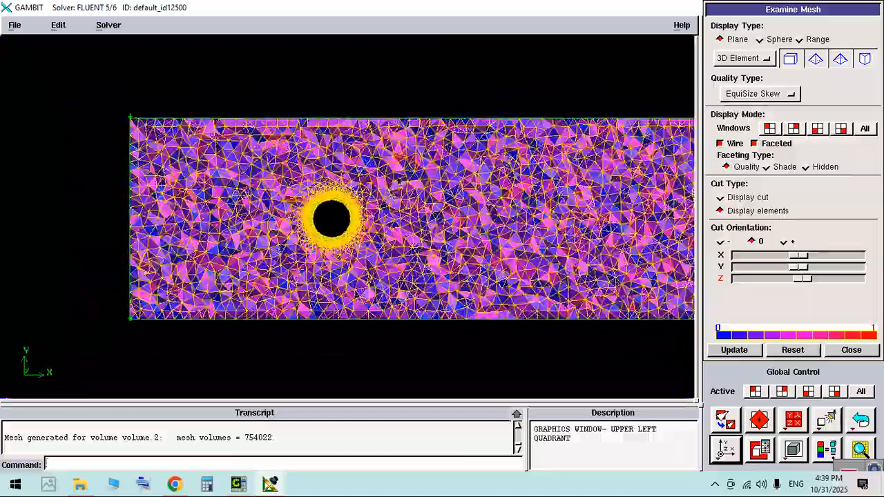
right_drag(539, 190, 474, 319)
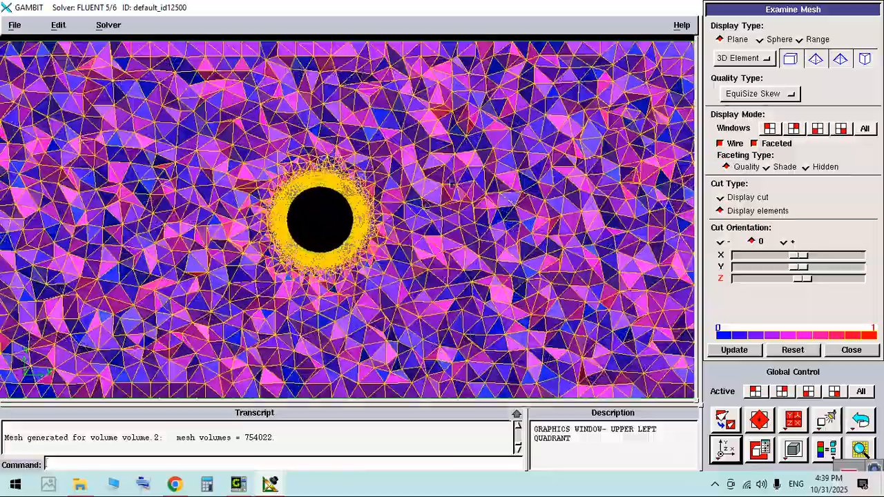
right_drag(477, 228, 434, 173)
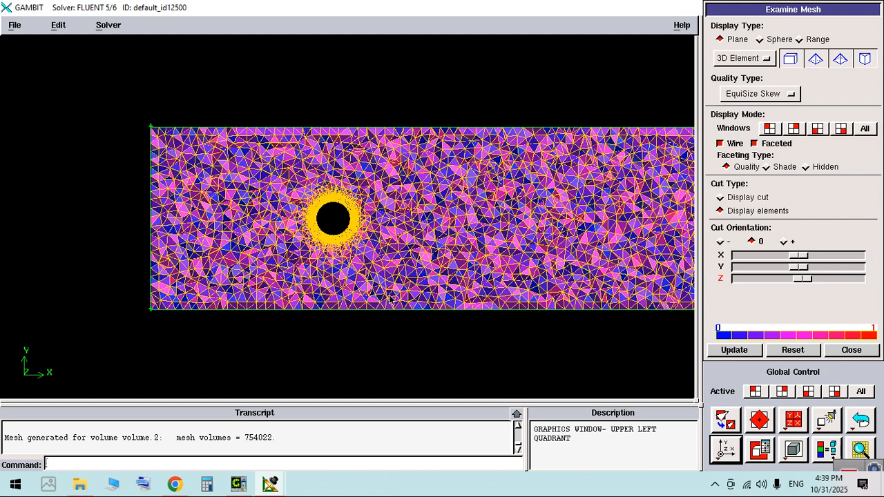
Step: Undo the volume mesh and close the mesh examination form
right_drag(473, 279, 468, 163)
click(861, 419)
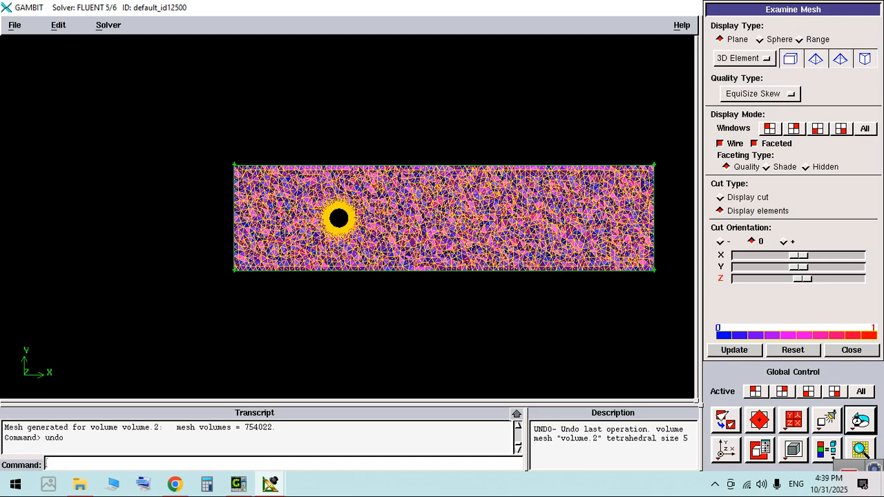
click(869, 352)
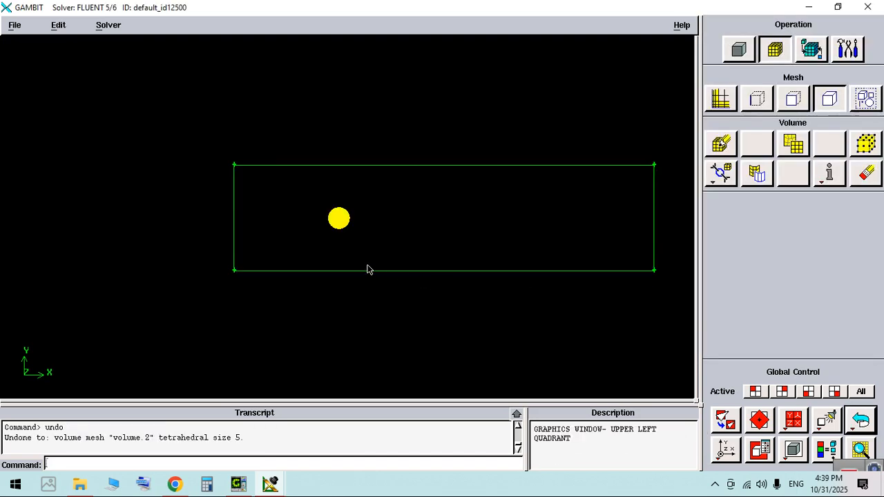
Step: Set up a Meshed size function with the sphere's face as source and the flow volume as attachment
drag(367, 269, 404, 281)
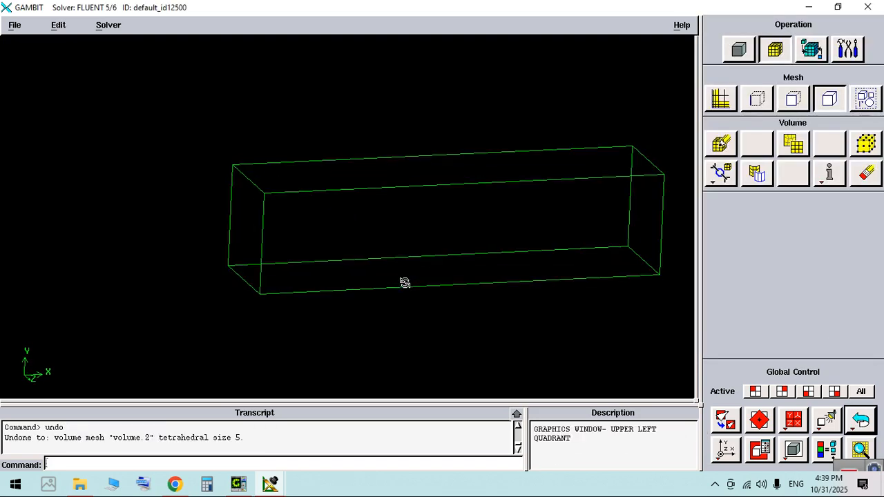
click(856, 56)
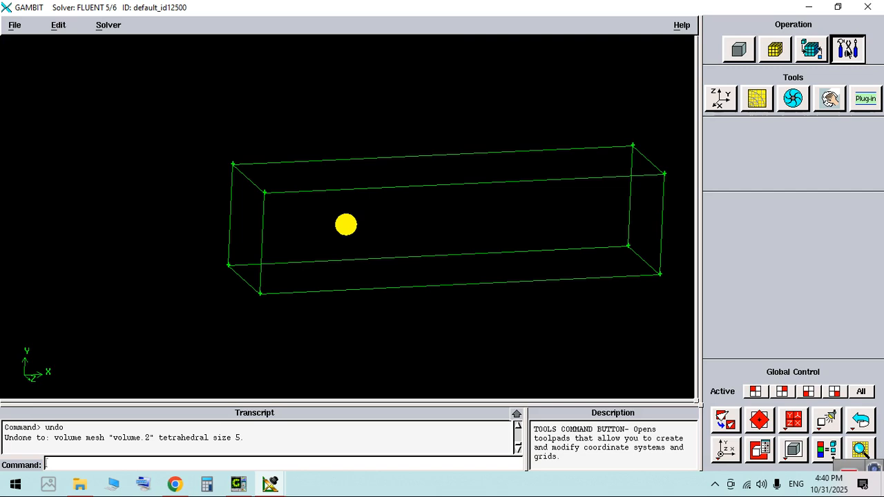
click(758, 98)
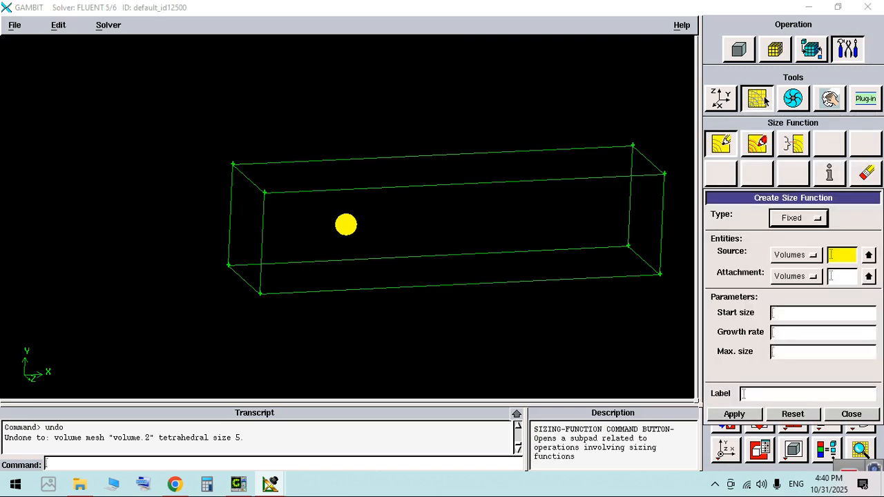
click(799, 223)
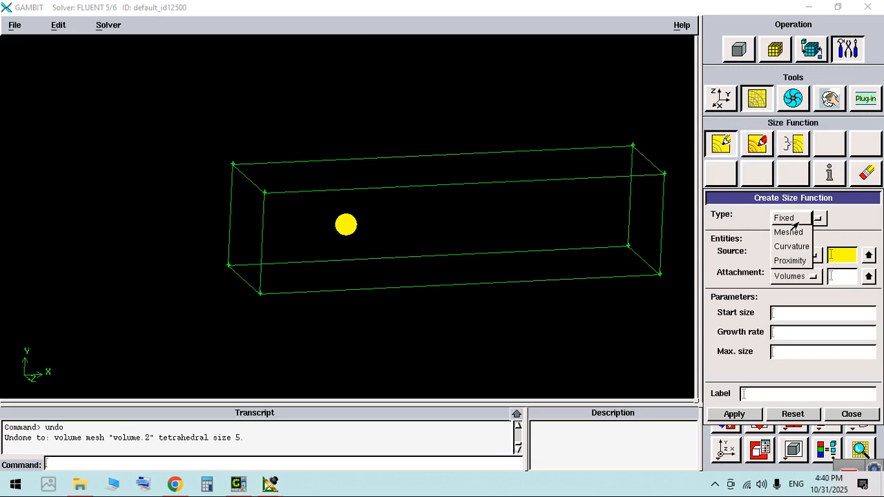
click(790, 234)
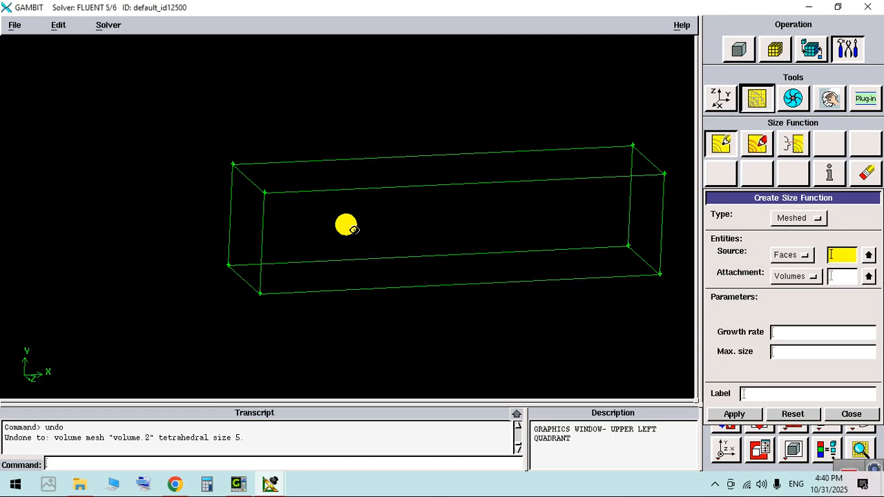
shift+click(354, 230)
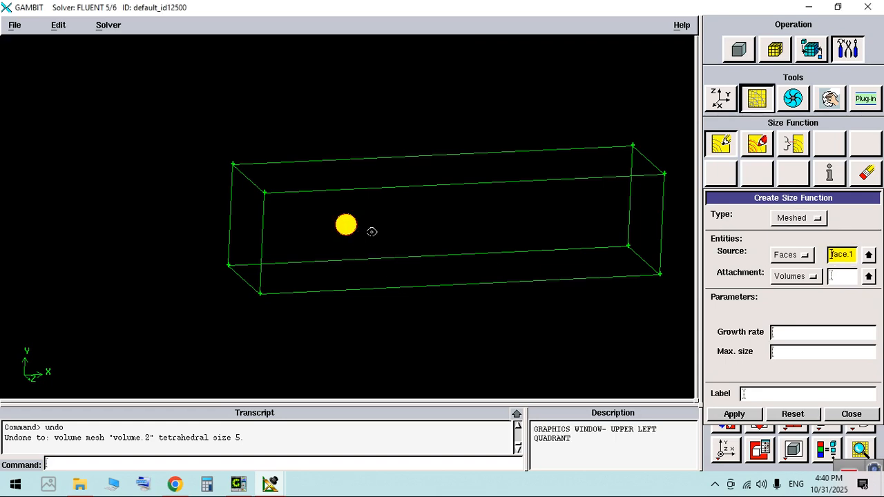
click(839, 279)
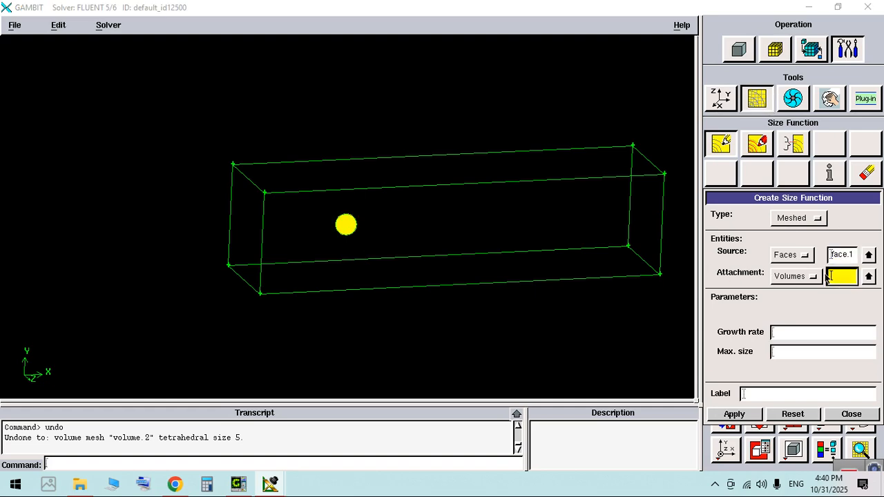
shift+click(599, 181)
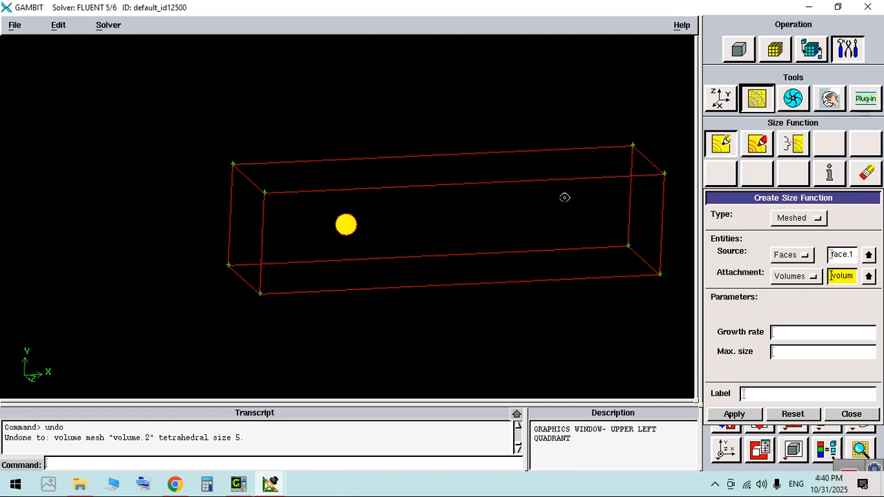
Step: Set the size function's growth rate to 1.2 and maximum size to 10, create it and close the form
click(794, 335)
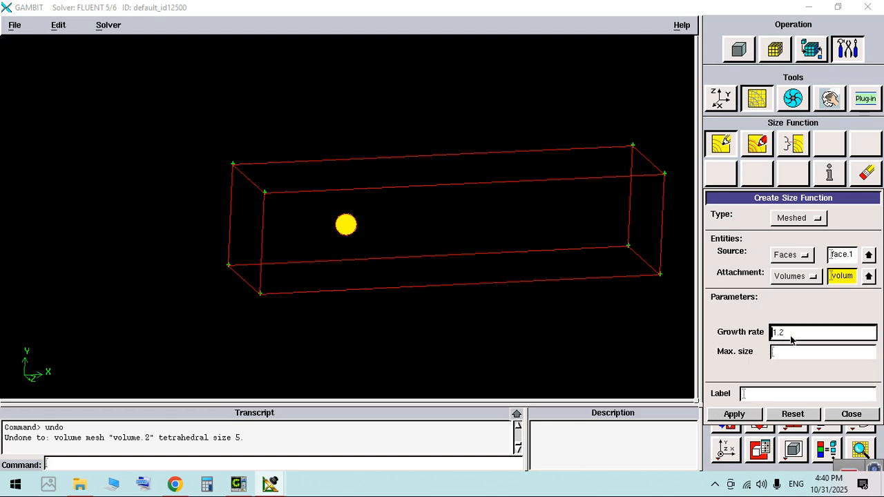
click(795, 351)
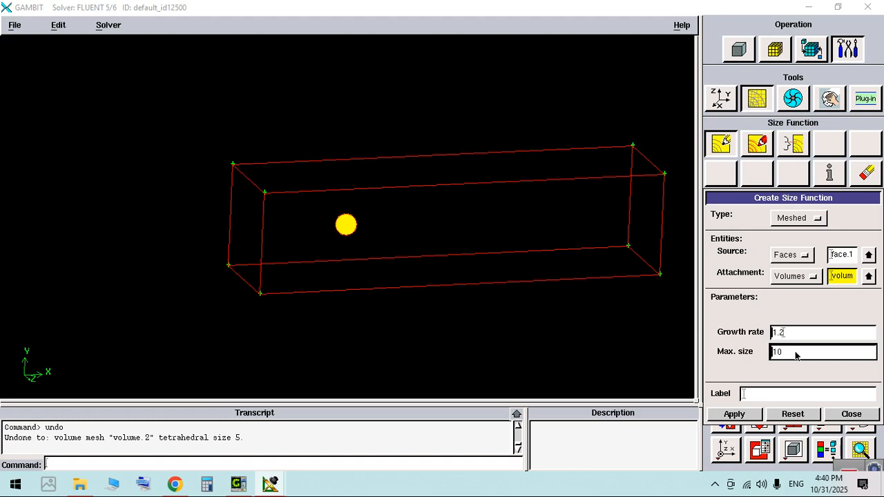
click(746, 414)
click(853, 415)
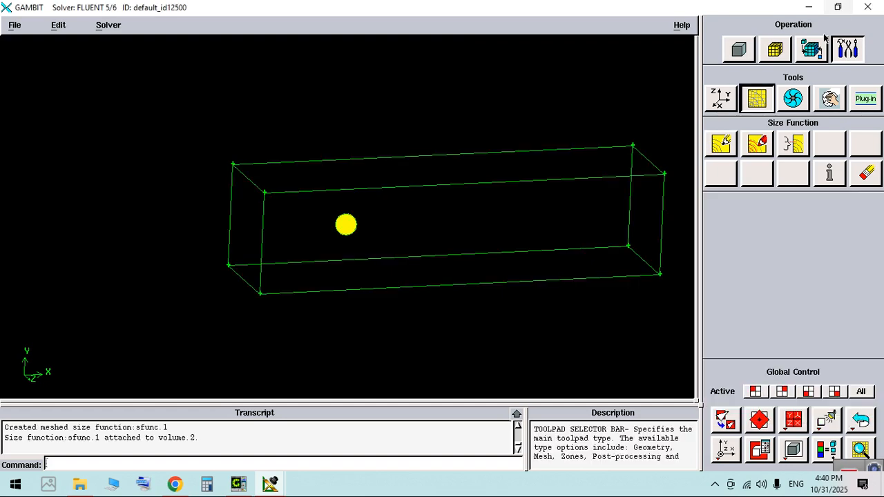
Step: Mesh the flow volume with Tet/Hybrid elements of type TGrid at interval size 1, without ignoring size functions
click(774, 55)
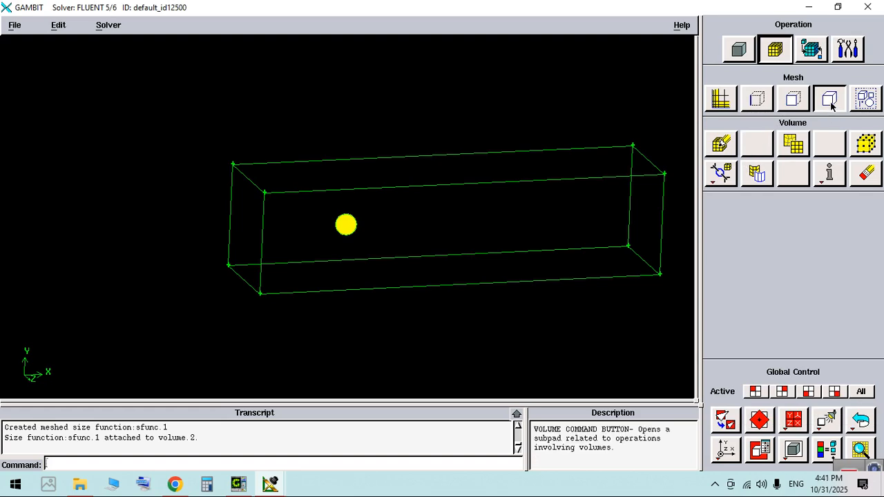
click(721, 143)
shift+click(511, 182)
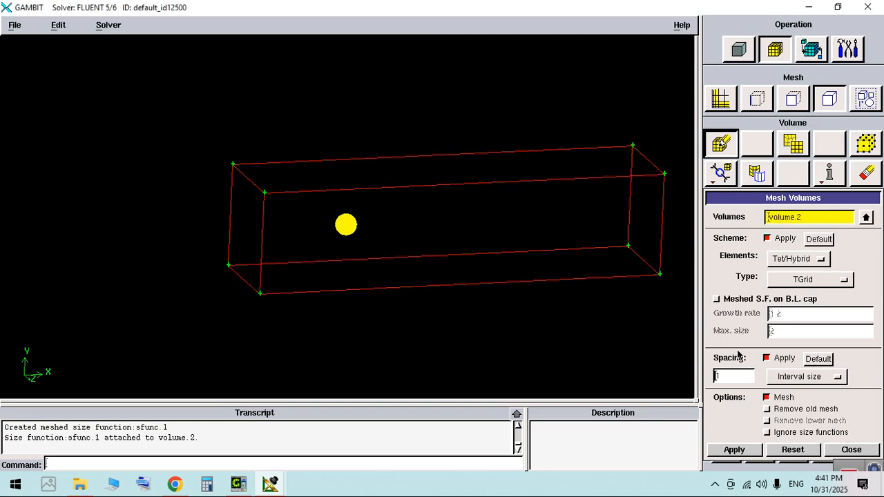
click(734, 450)
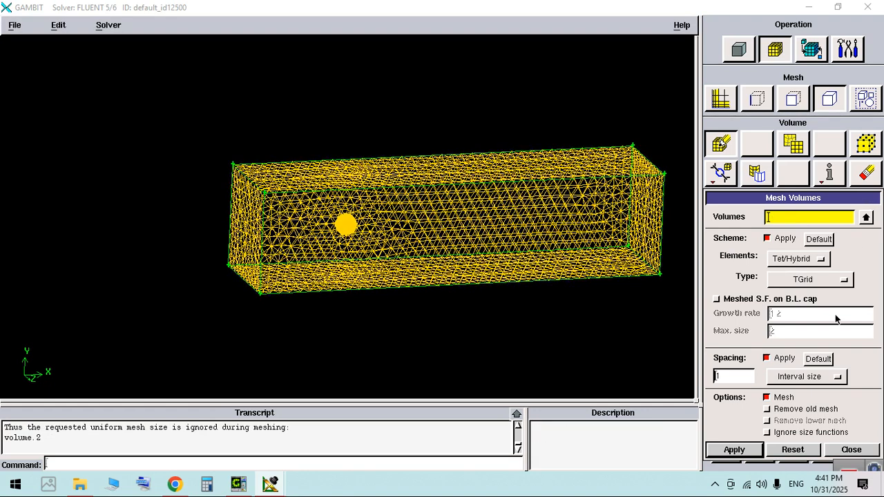
click(852, 450)
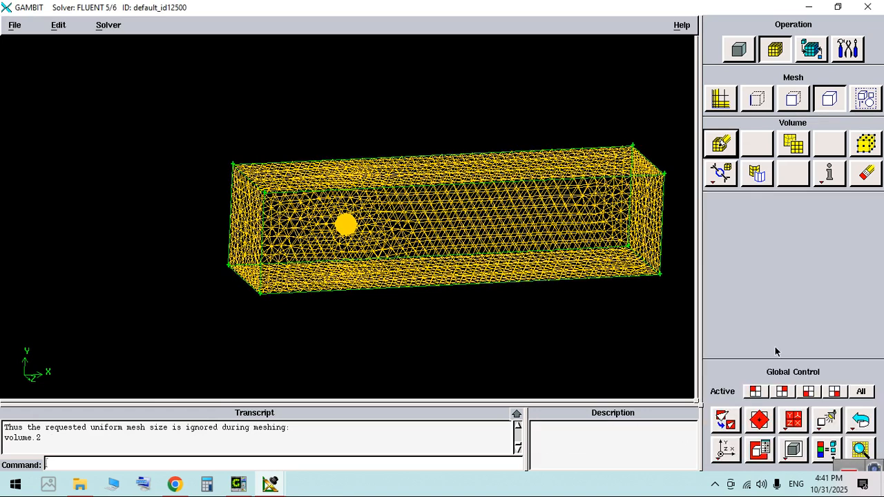
Step: Display the new volume mesh's EquiSize Skew quality on a Z-plane cut through the sphere, seen straight along the Z axis
click(861, 449)
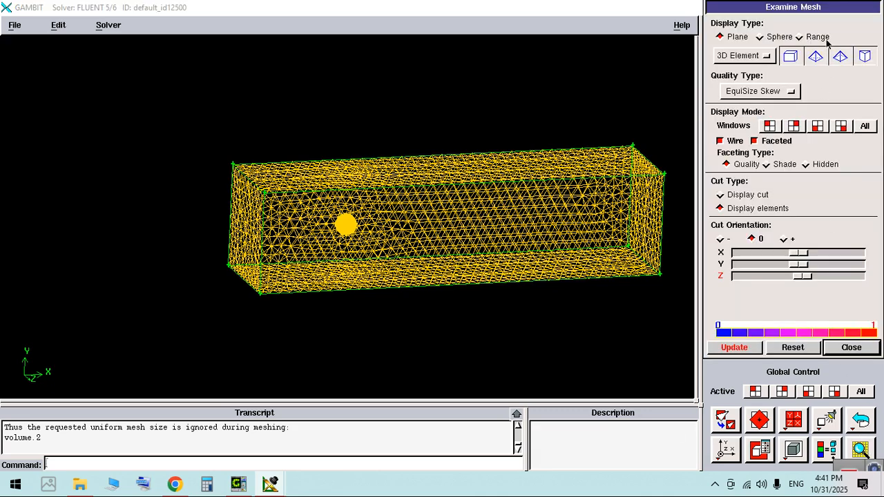
click(738, 347)
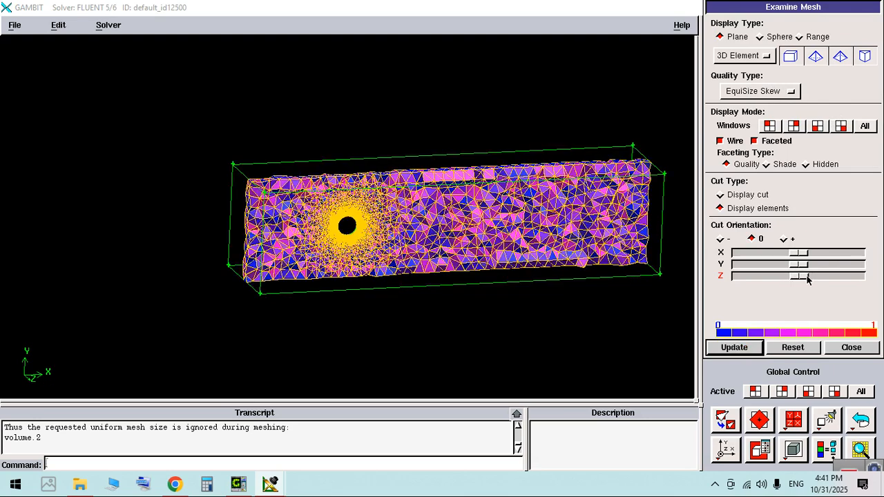
click(725, 449)
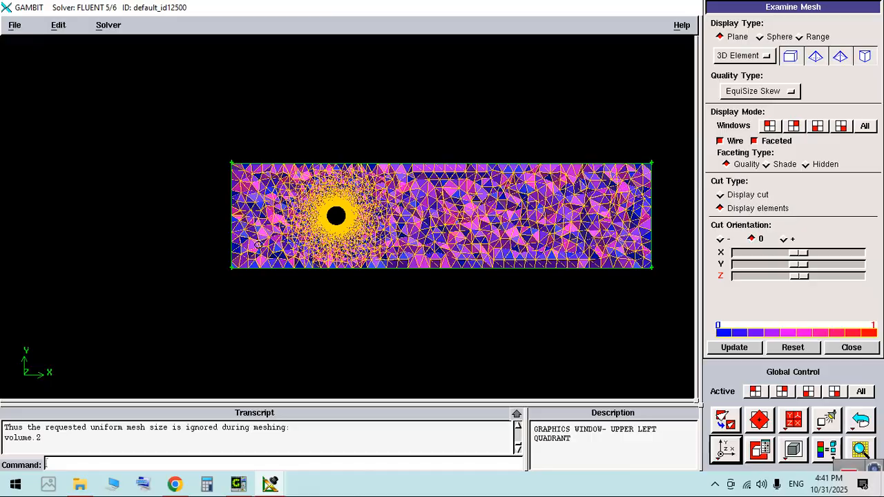
Step: Examine how the cells grow from the sphere into the surrounding domain on the cut plane, straight on and at an angle
right_drag(337, 216, 324, 449)
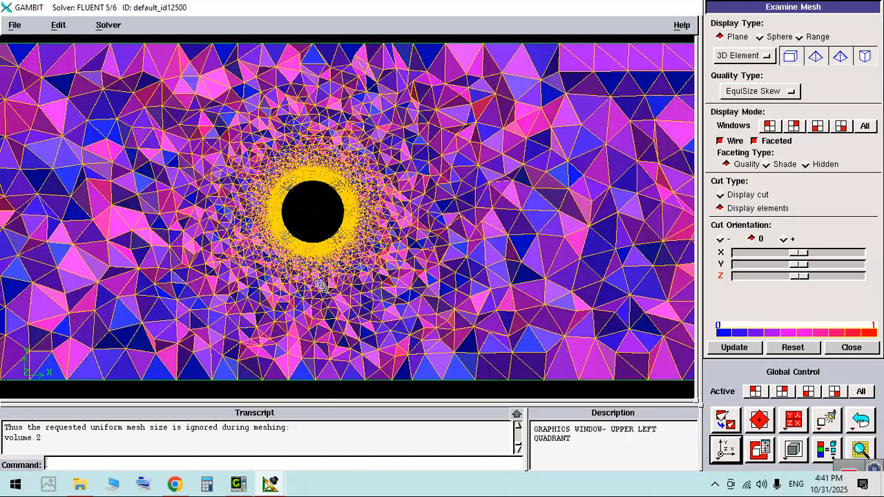
right_drag(329, 235, 328, 283)
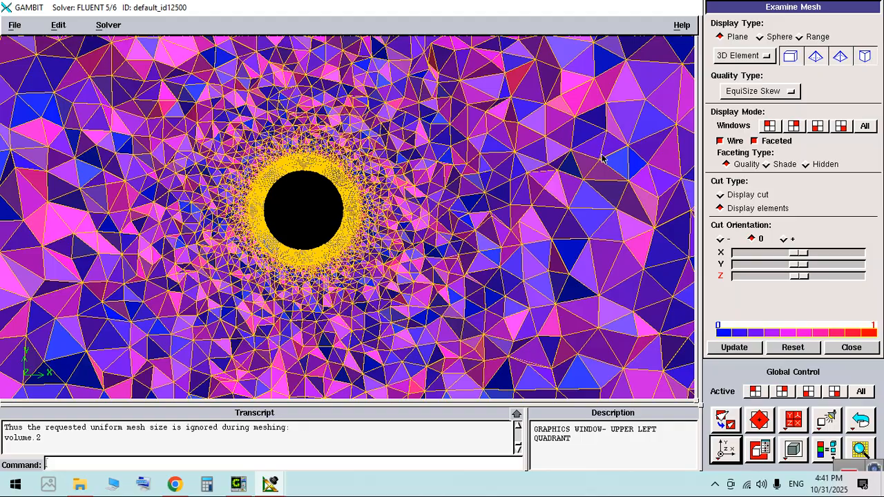
right_drag(541, 289, 509, 84)
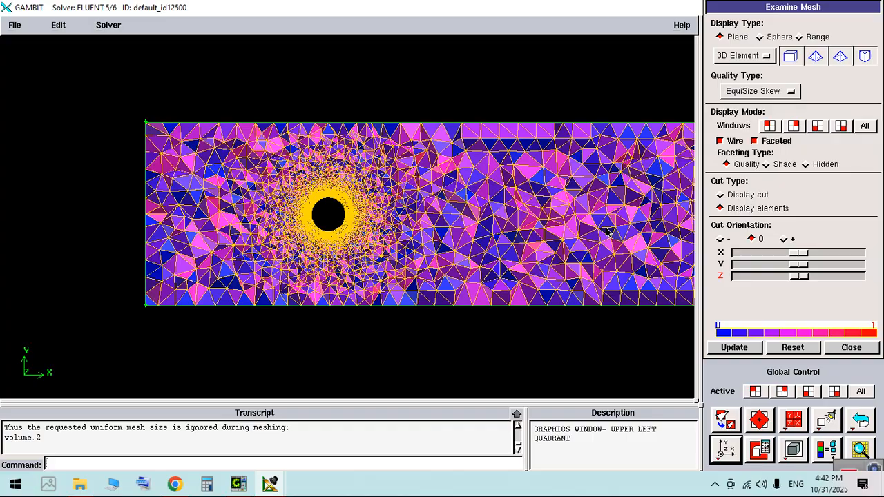
right_drag(365, 278, 416, 223)
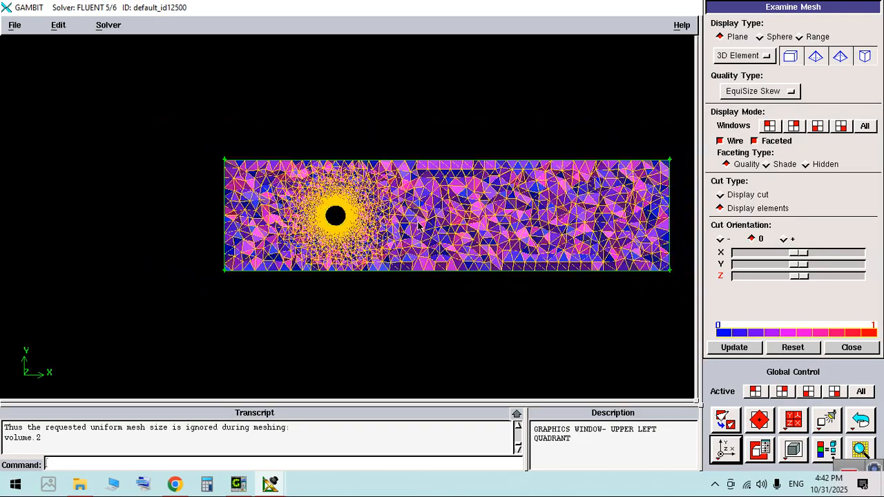
drag(345, 249, 381, 275)
right_drag(395, 248, 409, 297)
middle_drag(409, 269, 271, 249)
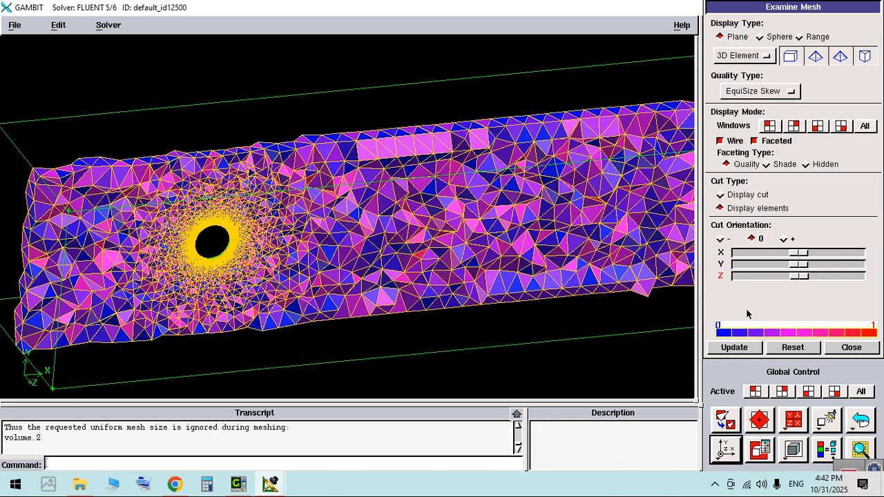
Step: Close the mesh examination form and undo the volume mesh
click(852, 348)
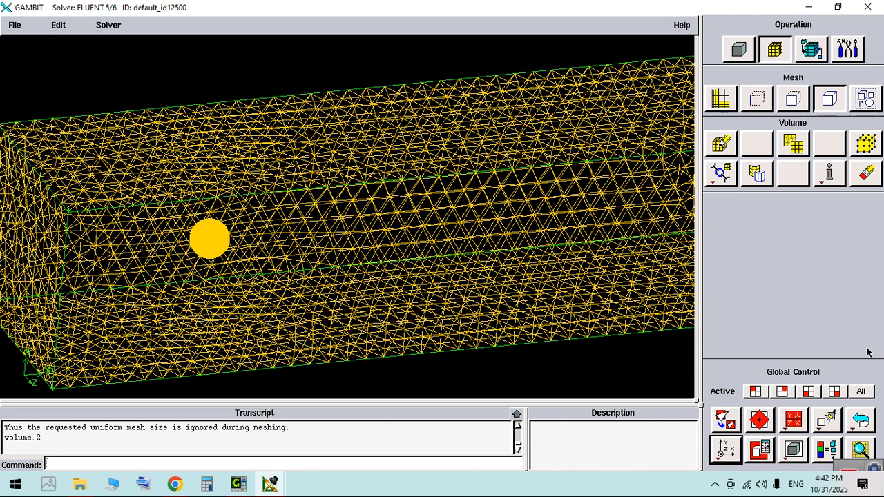
click(861, 420)
right_drag(480, 315, 477, 226)
middle_drag(471, 261, 523, 263)
right_drag(491, 310, 484, 267)
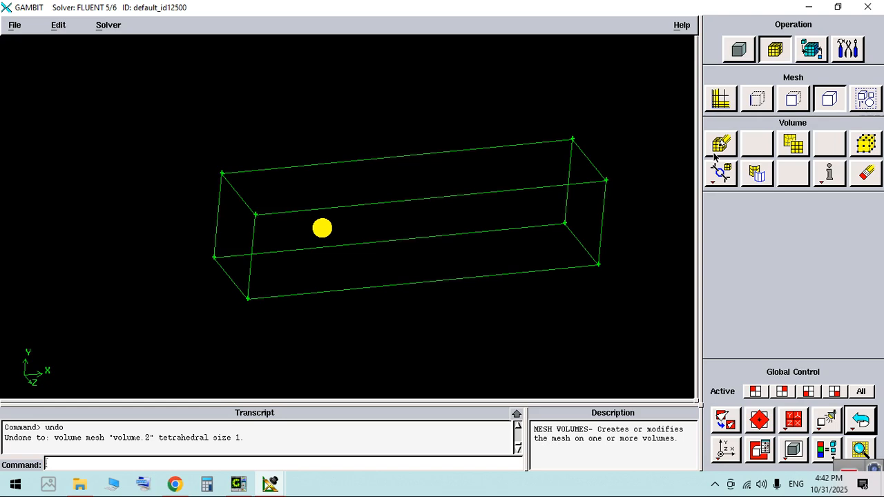
Step: Open the real vertex creation form and turn off the mesh display for the model
click(745, 52)
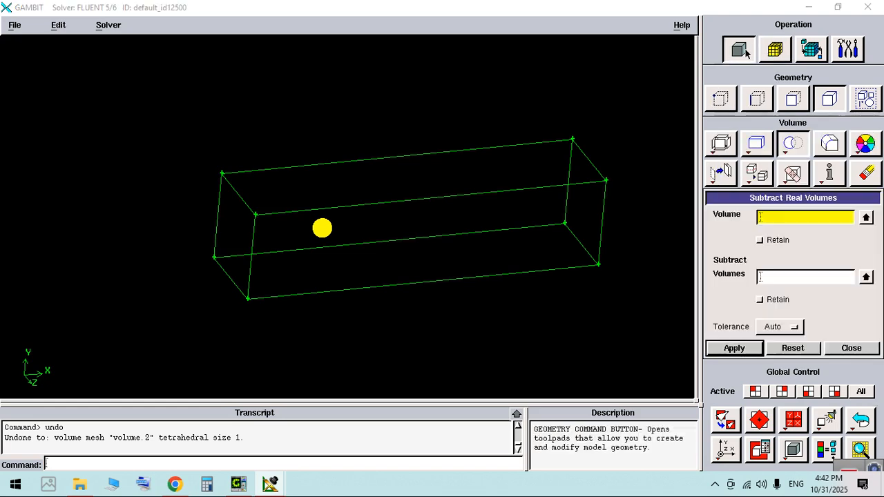
click(723, 99)
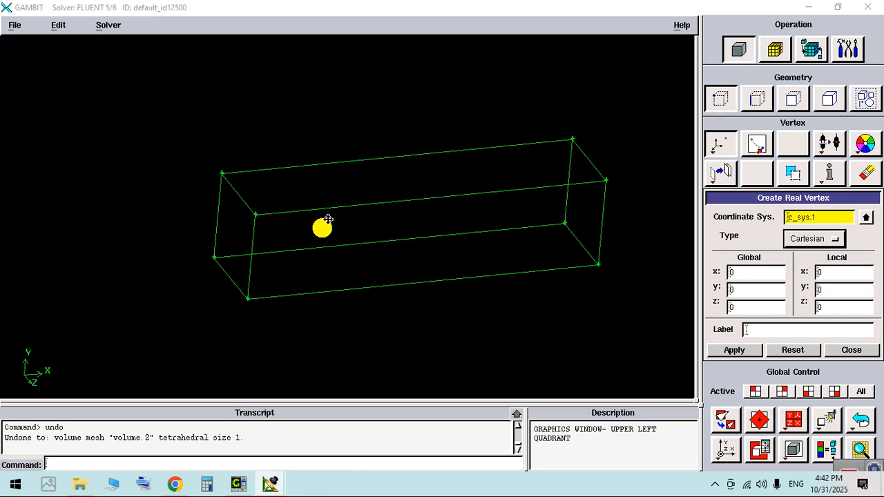
right_drag(325, 222, 354, 387)
middle_drag(308, 276, 361, 207)
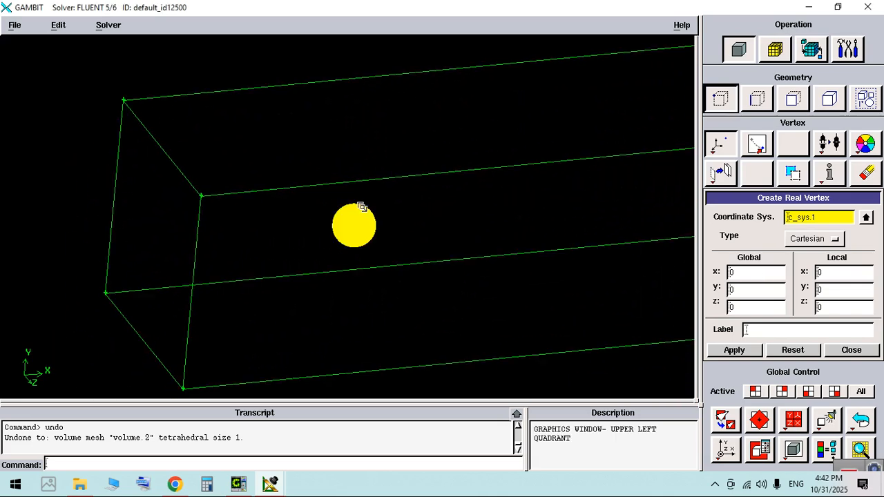
right_drag(361, 207, 442, 301)
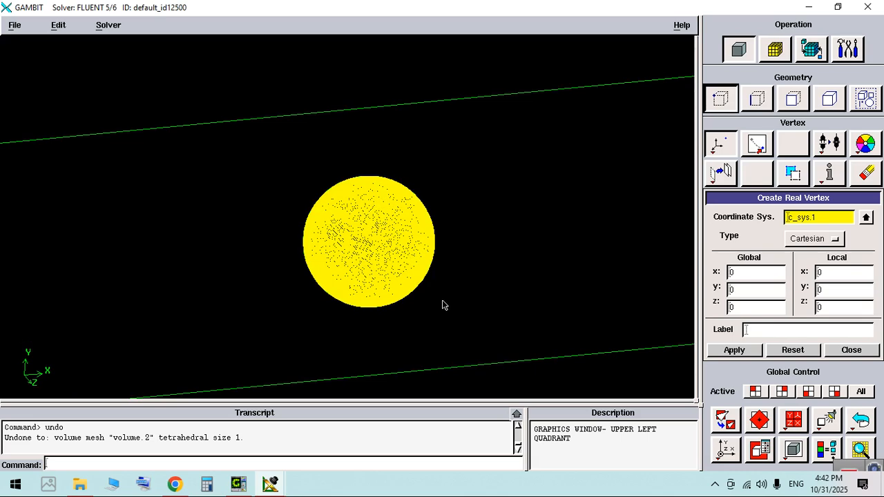
click(760, 450)
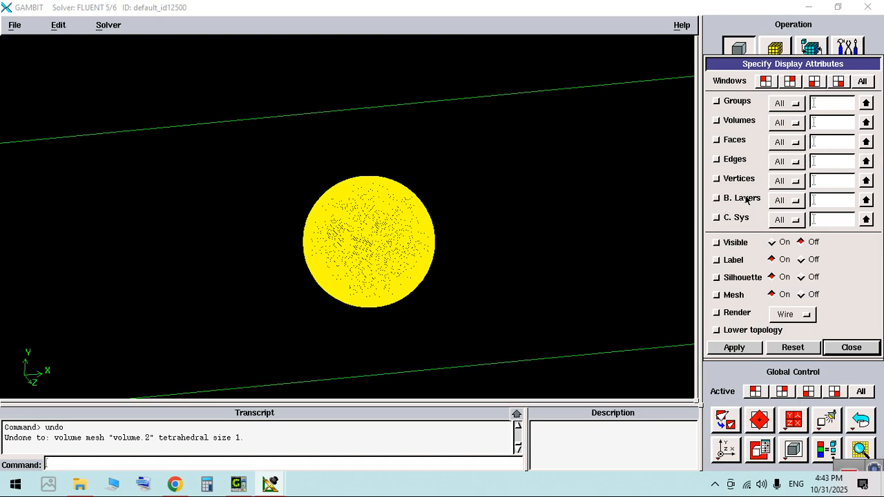
click(803, 295)
click(749, 347)
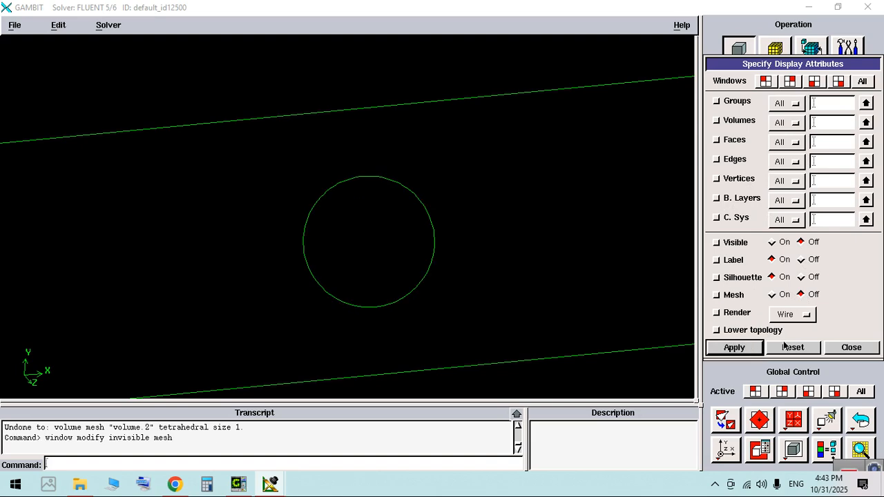
click(851, 347)
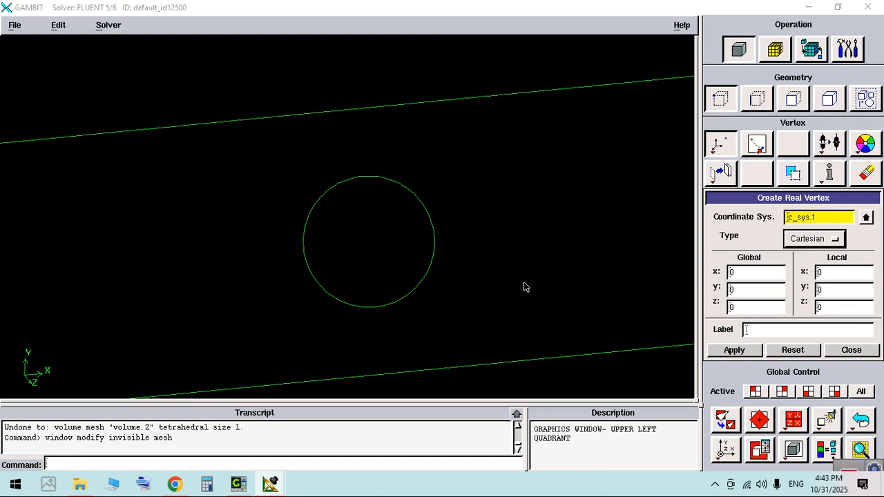
Step: Create a real vertex at global coordinates 10, 0, 0 on the sphere's downstream side
click(750, 275)
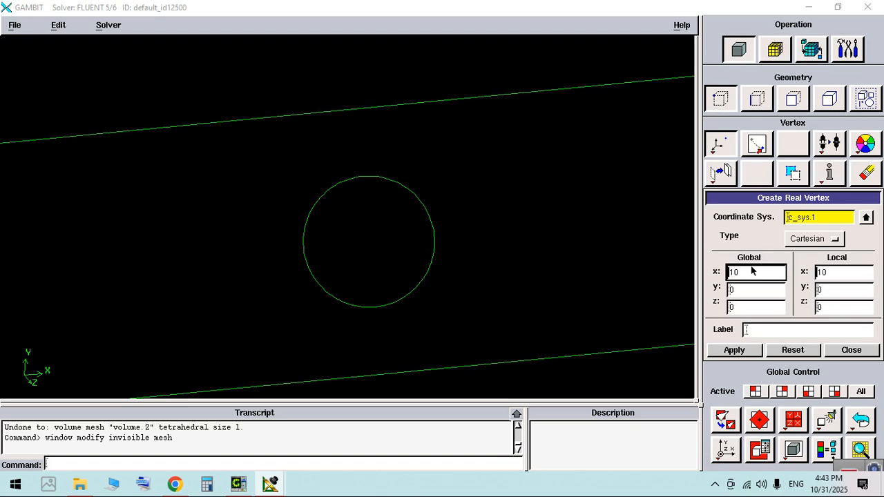
click(734, 351)
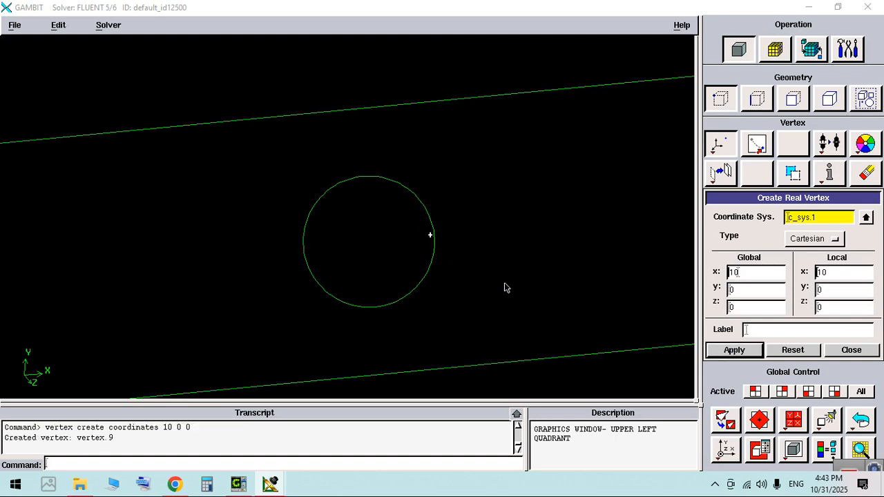
Step: Sweep the vertex on the sphere's downstream side along the brick's long lower front edge to create a straight wake edge
click(751, 101)
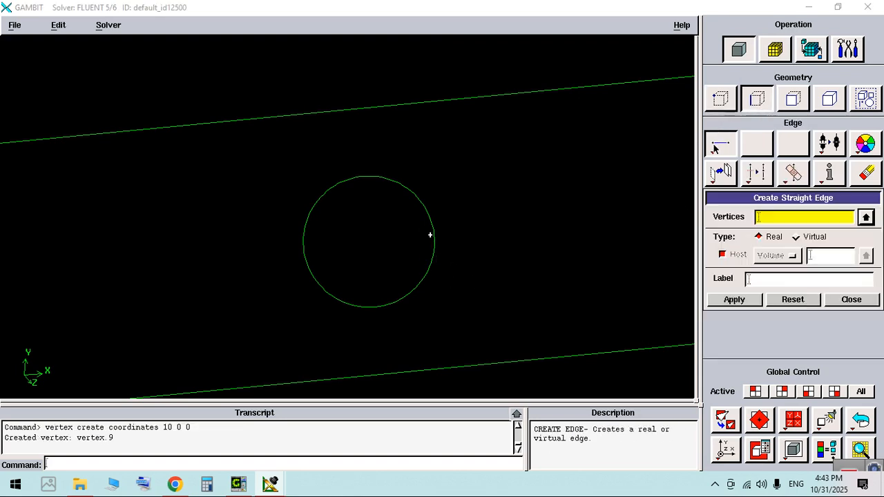
right_click(721, 143)
click(739, 356)
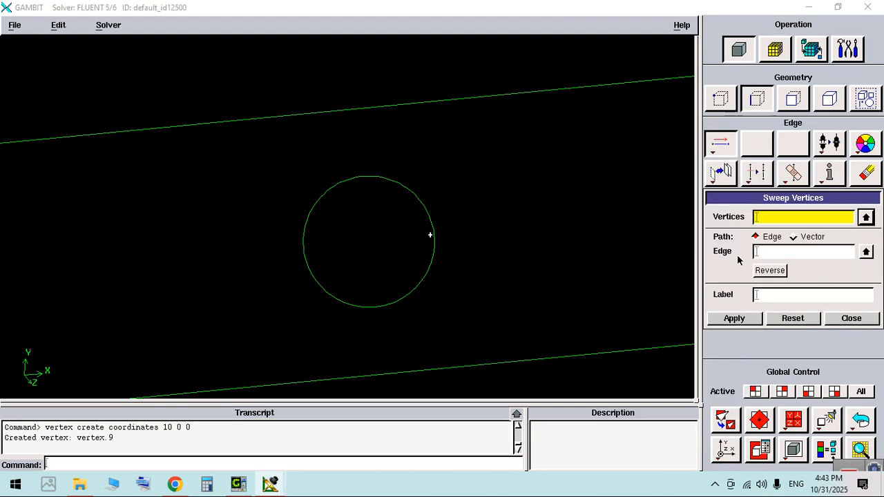
shift+click(430, 235)
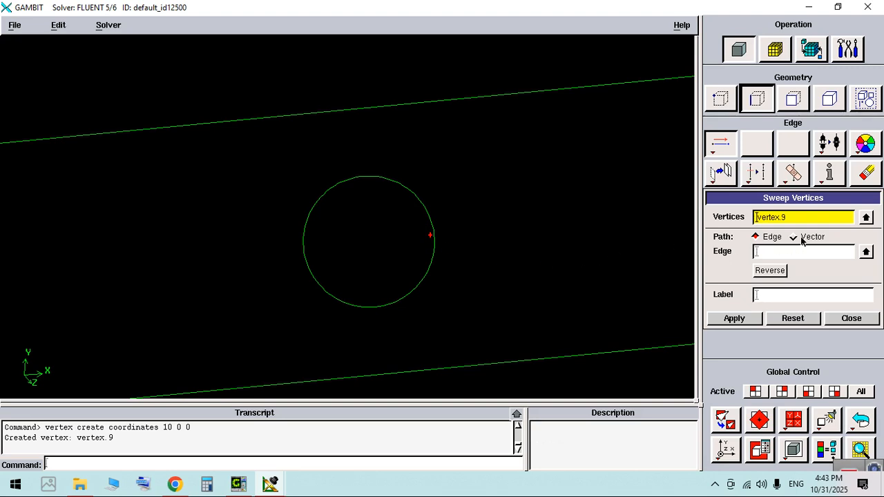
right_drag(537, 318, 533, 141)
right_drag(474, 325, 474, 188)
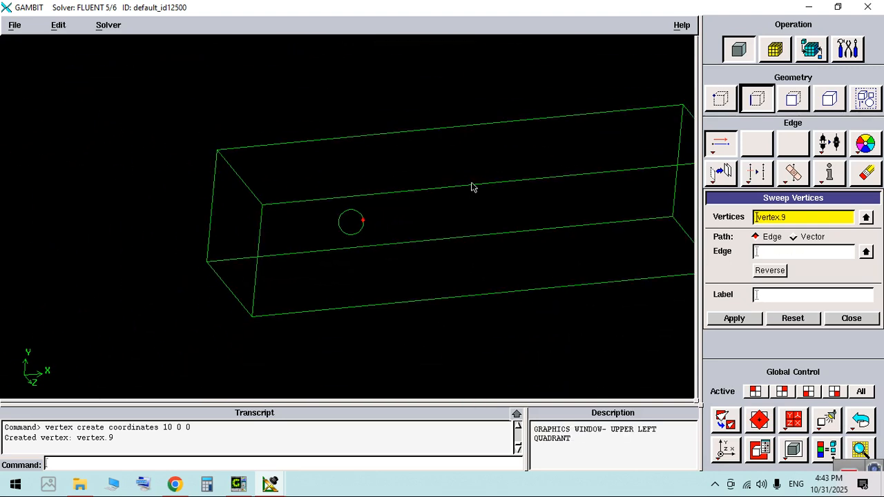
shift+middle_click(635, 299)
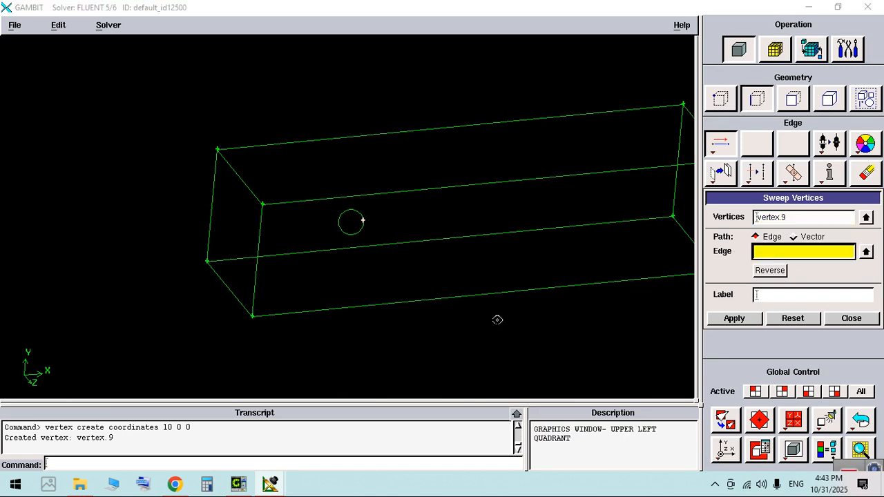
shift+click(487, 296)
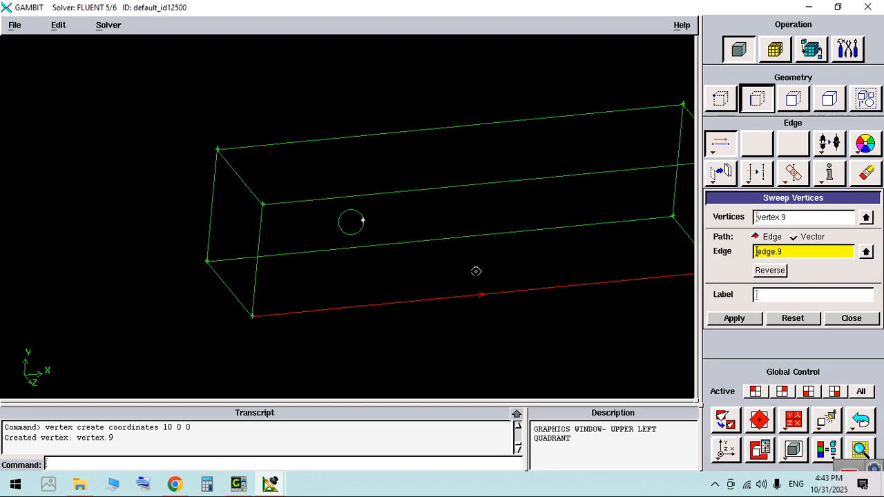
shift+right_click(476, 270)
drag(476, 270, 329, 267)
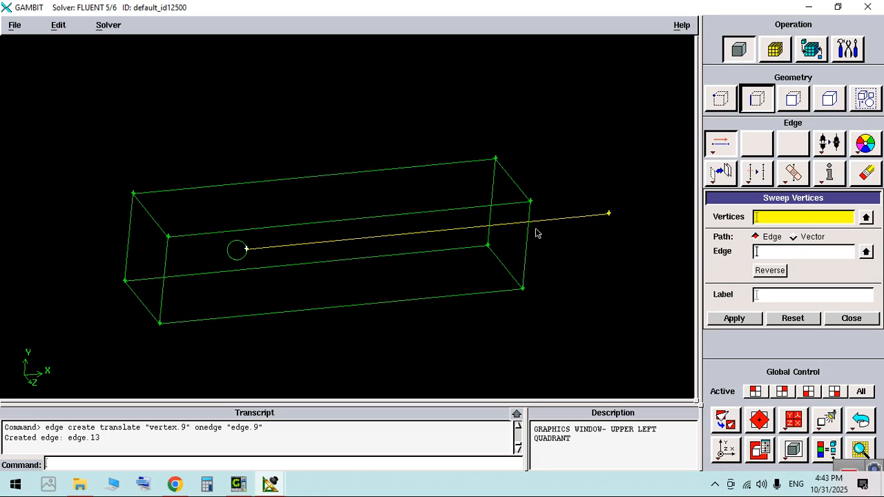
Step: Choose the new wake edge for edge meshing and enter a spacing of 300
click(776, 49)
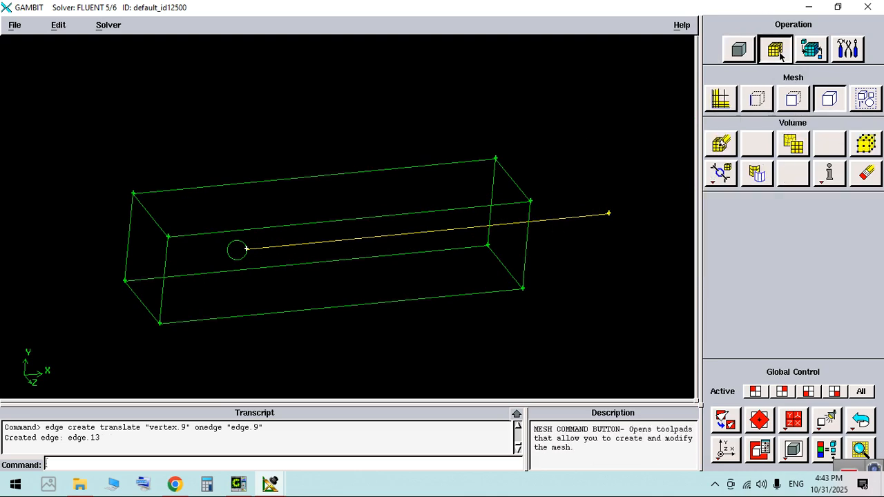
click(758, 100)
right_drag(258, 257, 307, 433)
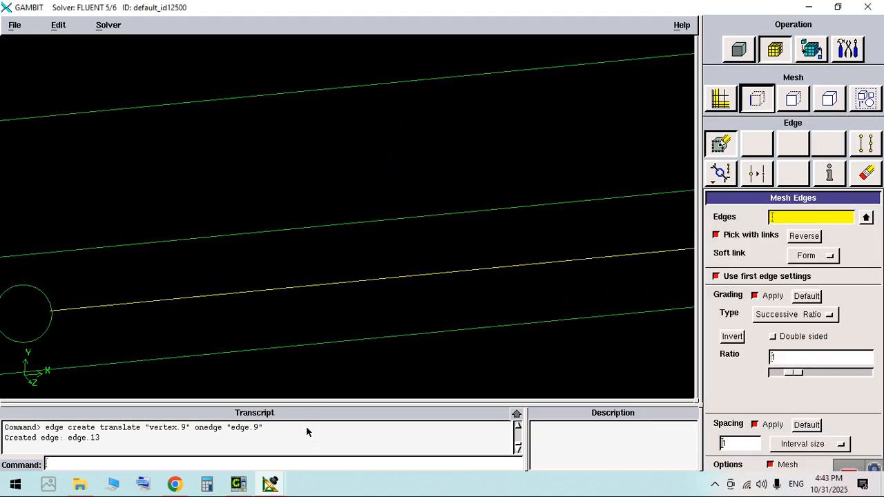
middle_drag(307, 432, 351, 235)
shift+click(352, 234)
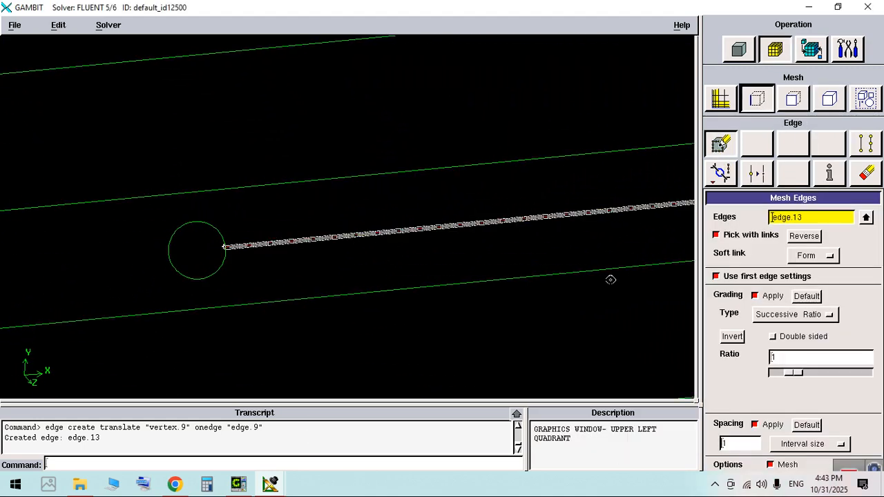
click(756, 448)
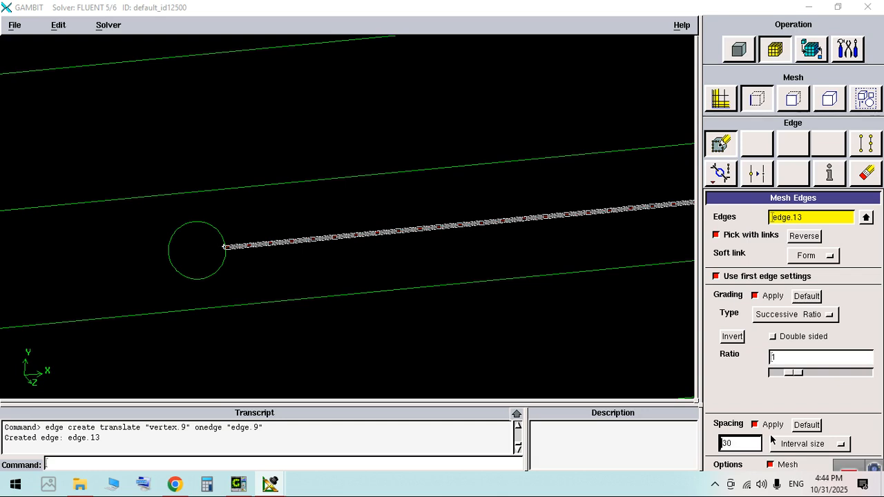
key(Return)
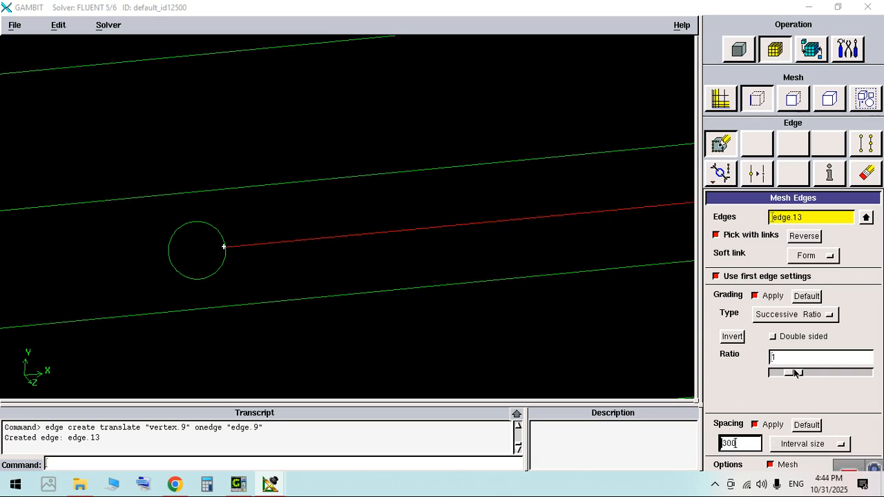
Step: Grade the wake edge by First Length with a length of 1 and reverse the edge's direction
click(792, 317)
click(792, 329)
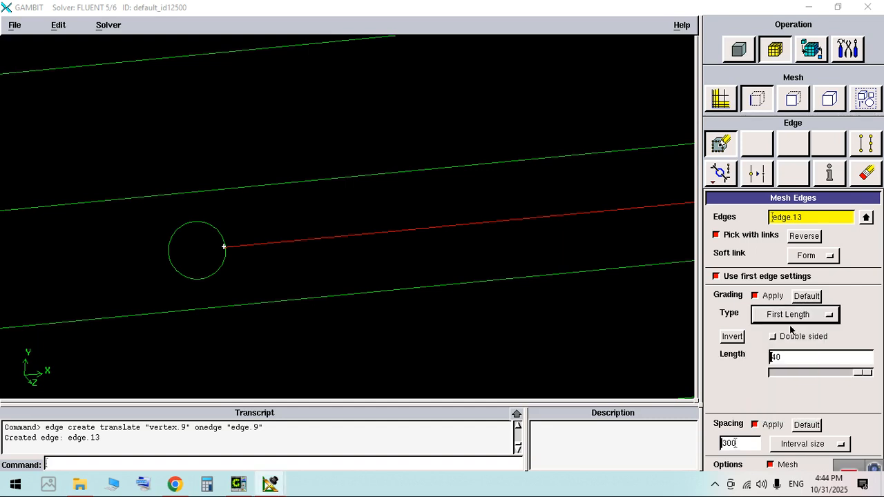
key(Tab)
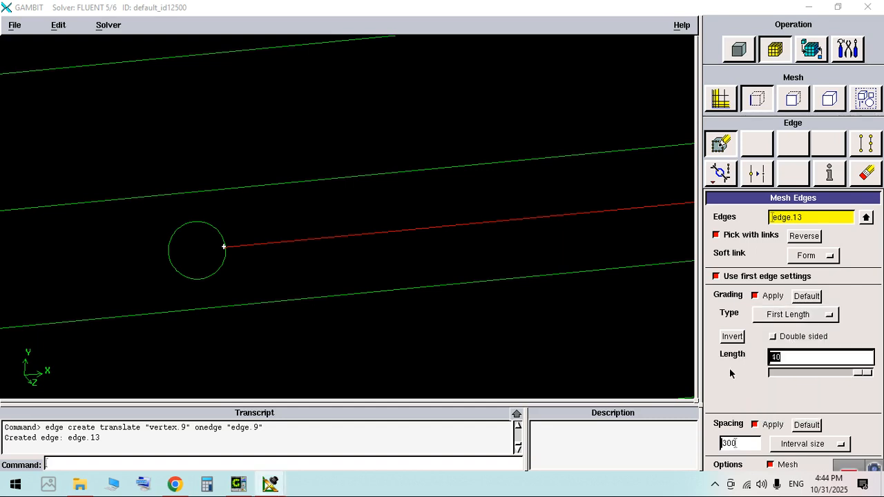
key(BackSpace)
text(1)
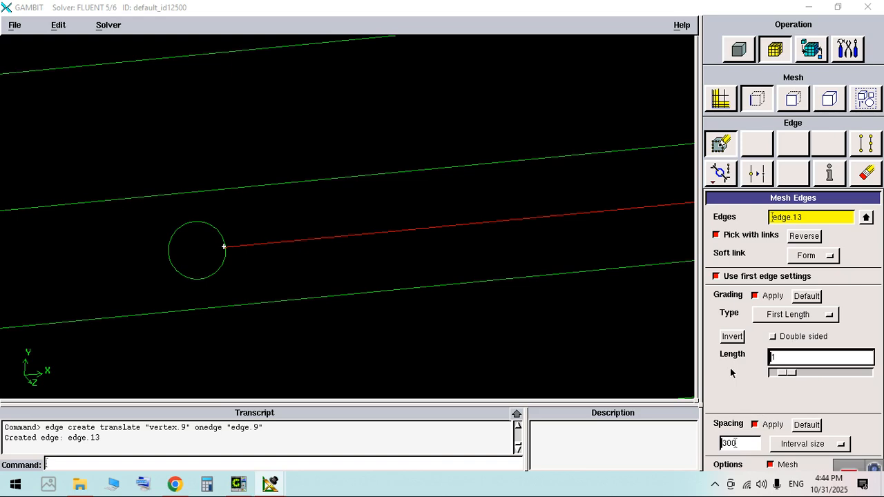
click(808, 238)
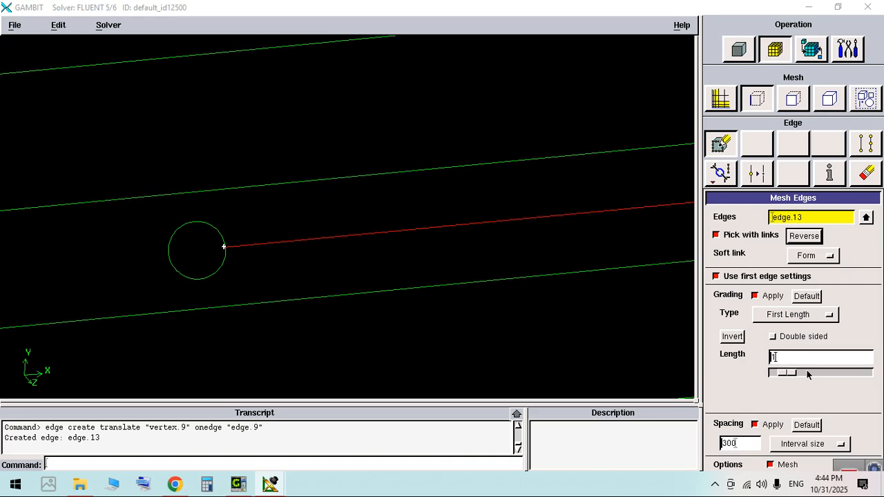
Step: Switch the wake edge's spacing to Interval count with 300 intervals
drag(638, 350, 493, 254)
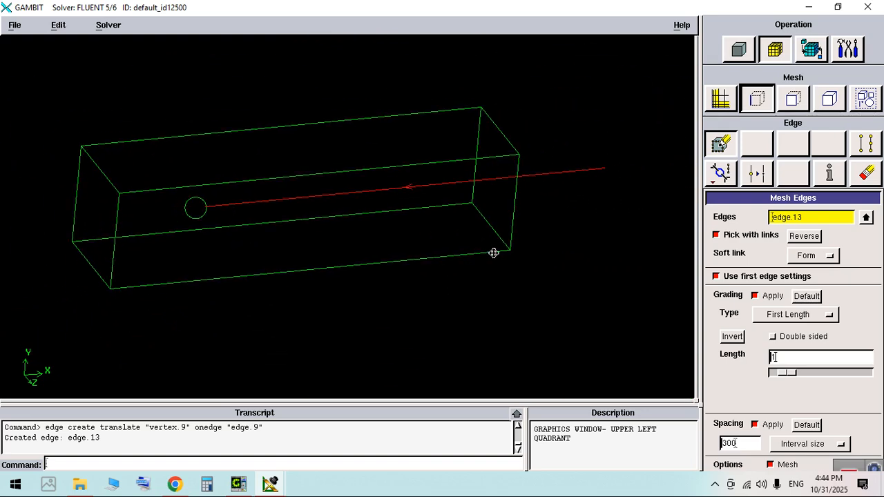
click(793, 450)
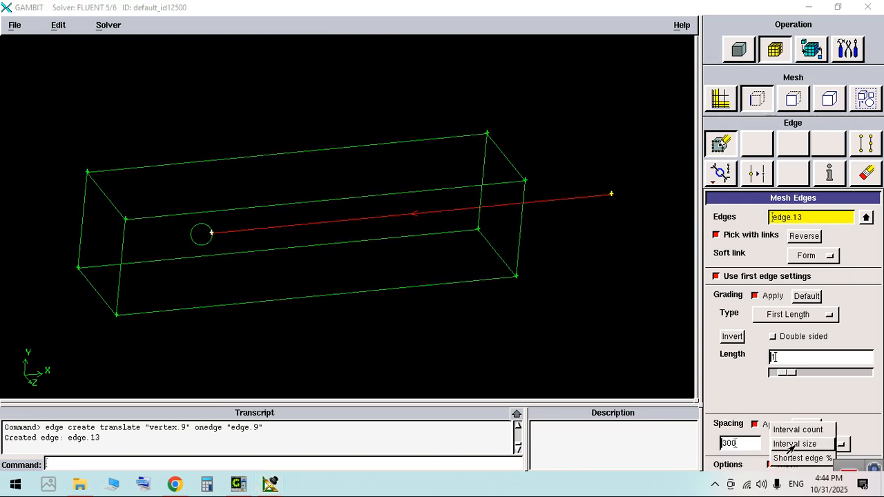
click(795, 434)
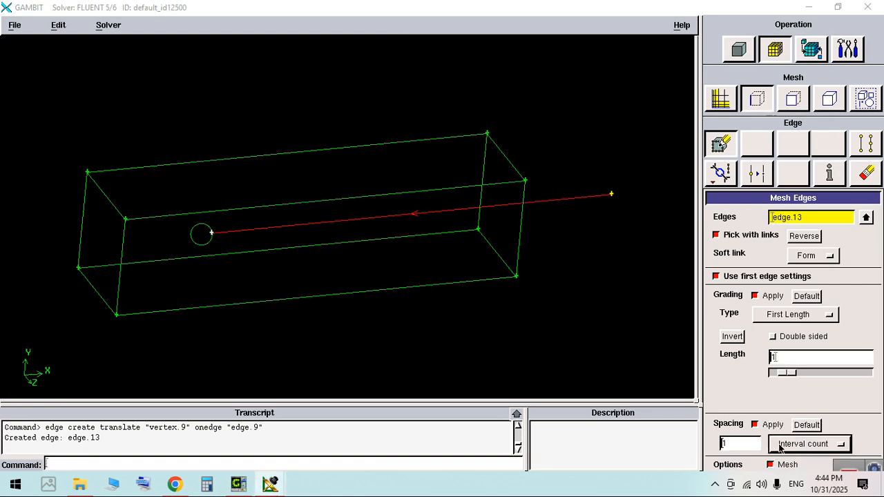
click(758, 446)
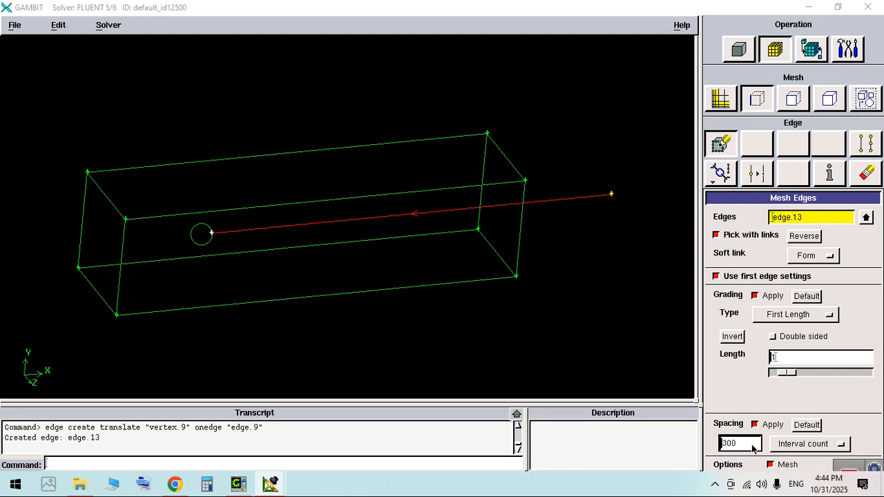
text(300)
key(Return)
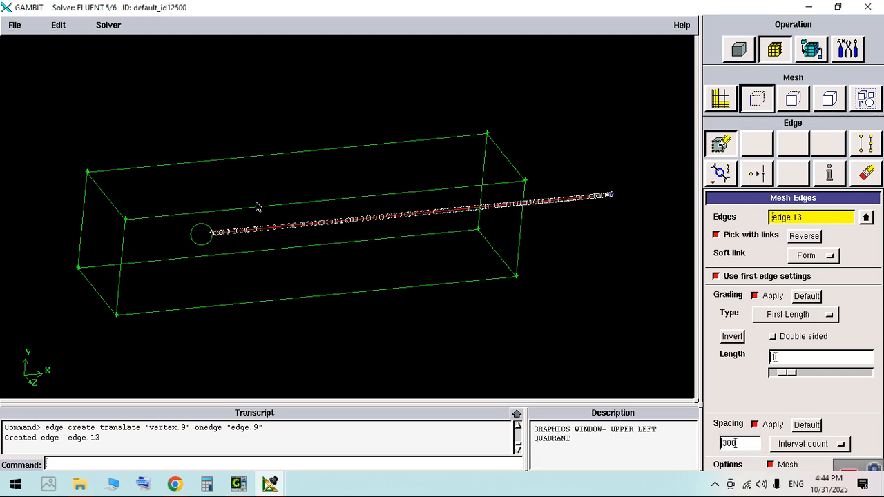
Step: Check the node spacing near the sphere and set the wake edge's first length to 0.3
right_drag(257, 204, 282, 430)
middle_drag(140, 290, 660, 221)
right_drag(278, 169, 367, 306)
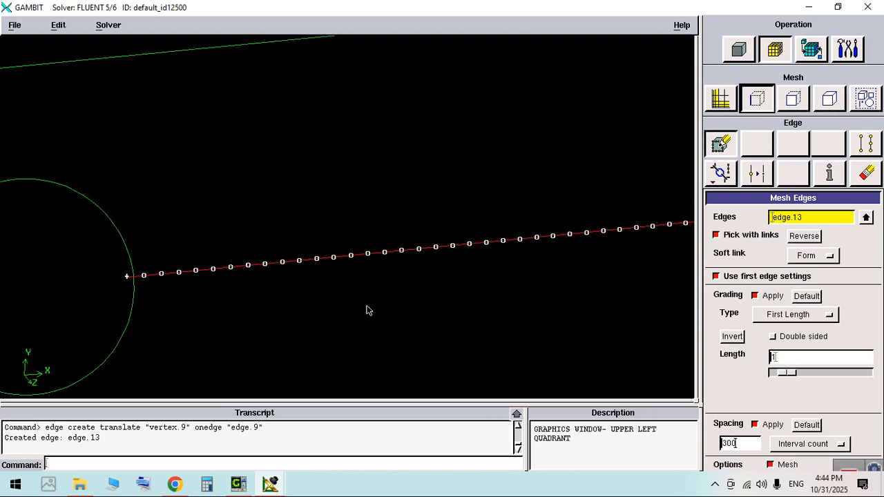
middle_drag(367, 310, 516, 258)
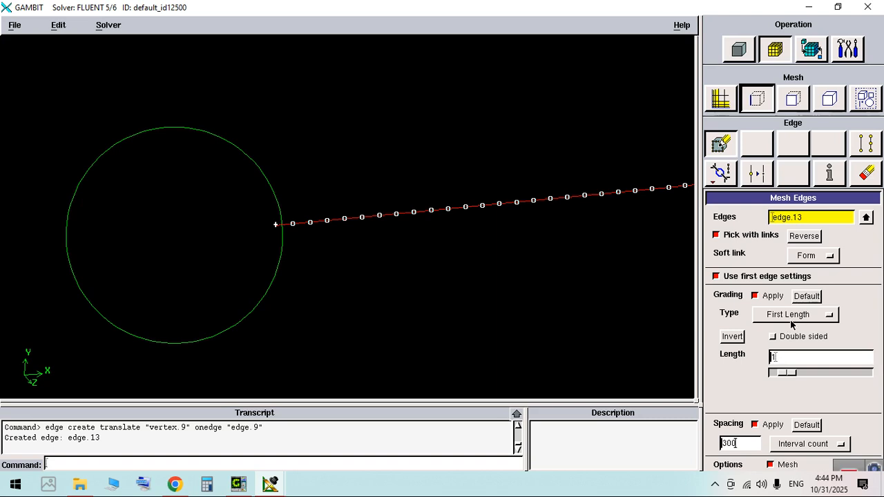
click(786, 362)
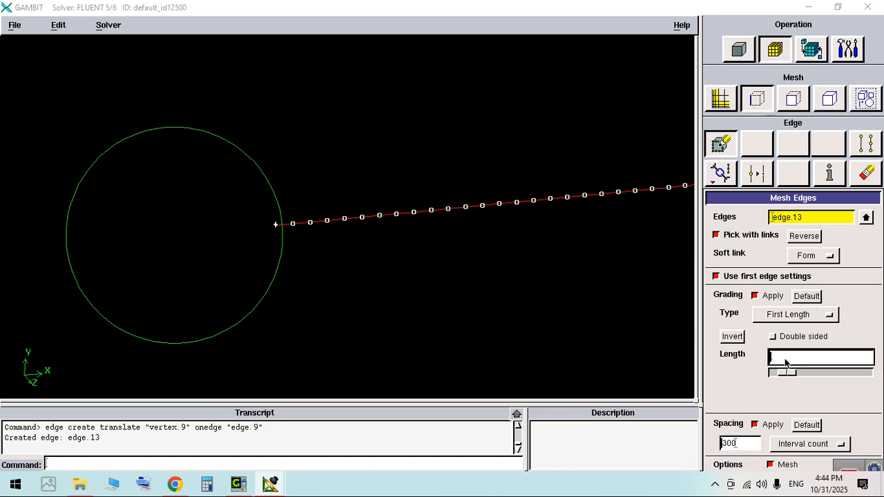
text(3)
Step: Reverse the wake edge again so the finest spacing starts at the sphere, and generate the edge mesh
right_drag(530, 316, 544, 73)
right_drag(527, 253, 523, 191)
middle_drag(442, 226, 565, 235)
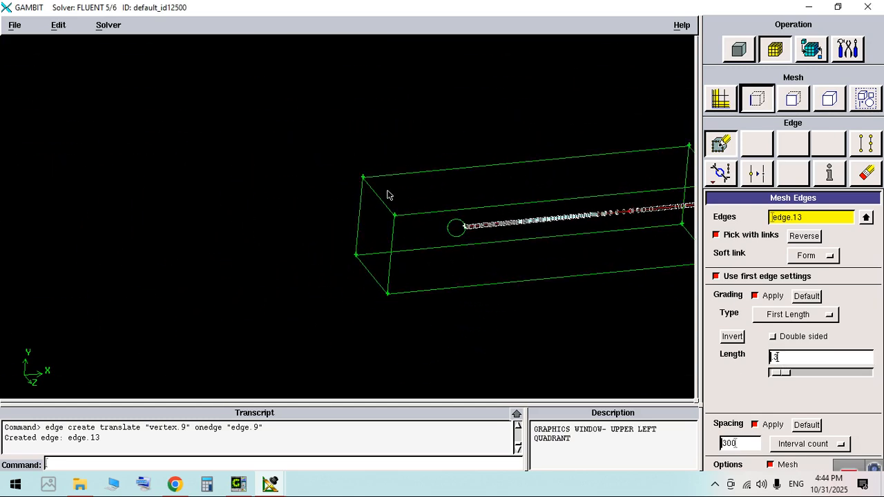
right_drag(388, 190, 408, 310)
middle_drag(573, 301, 218, 284)
right_drag(423, 246, 565, 325)
middle_drag(564, 325, 338, 293)
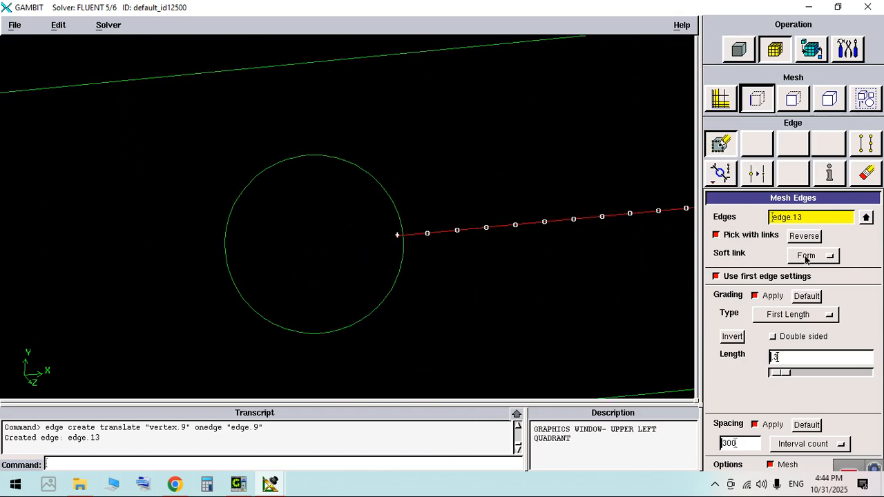
click(813, 241)
right_drag(311, 242, 462, 203)
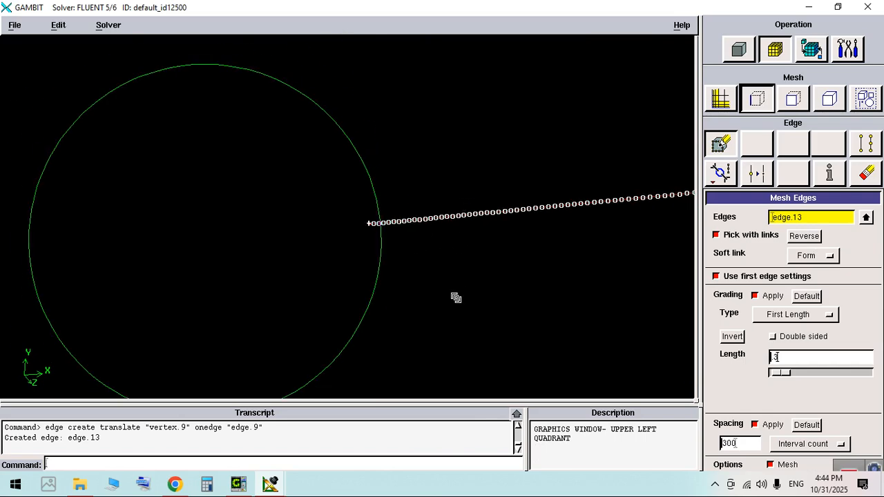
shift+right_click(556, 297)
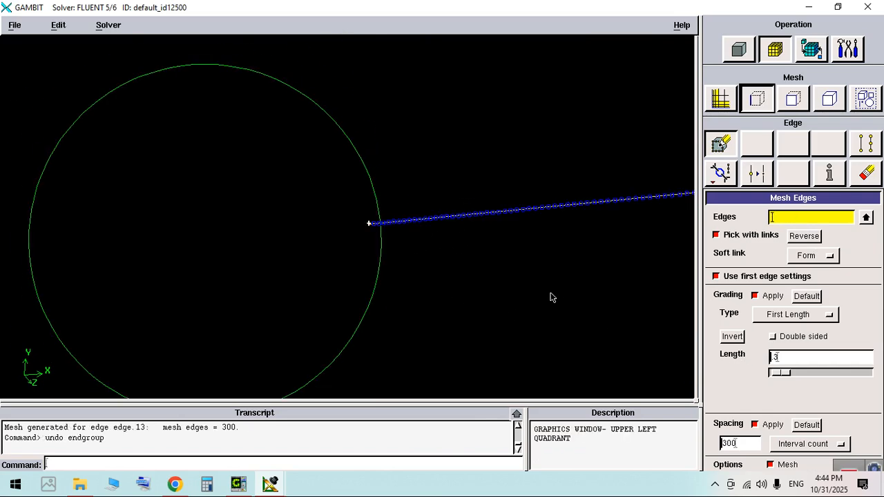
Step: Start a meshed size function that takes the meshed wake edge as its source
right_drag(550, 297, 432, 166)
middle_drag(431, 166, 267, 219)
right_drag(266, 219, 433, 201)
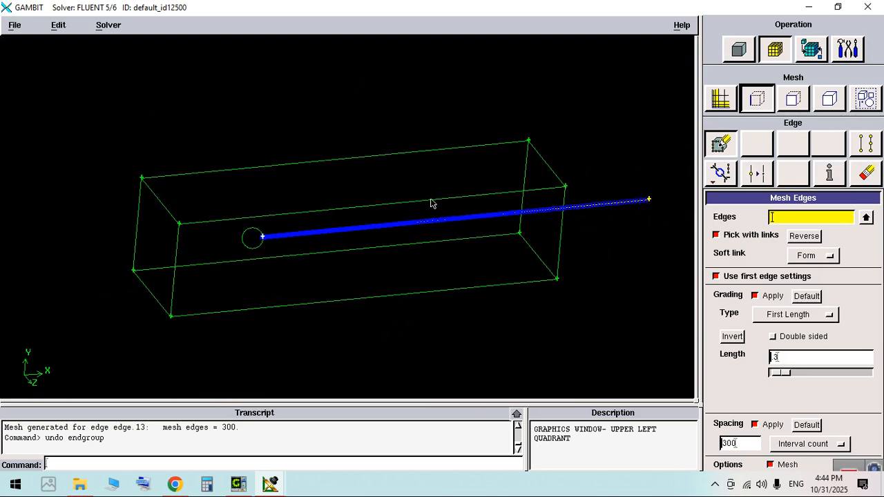
click(848, 49)
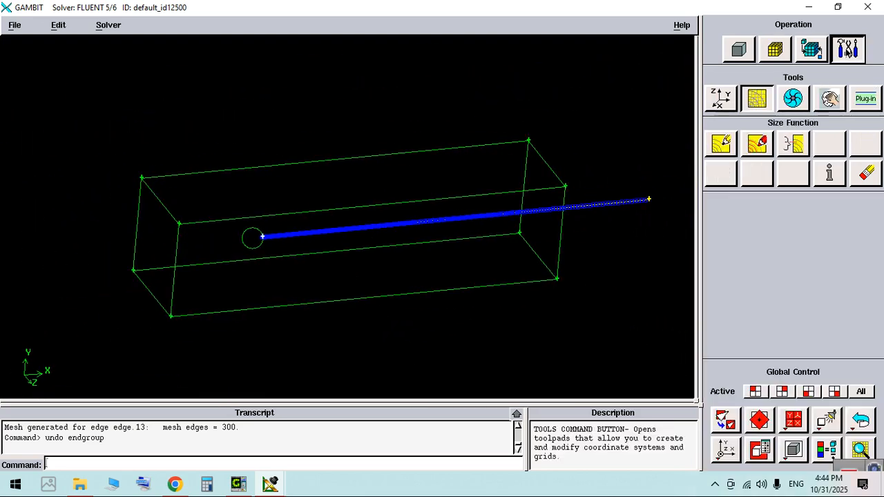
click(721, 143)
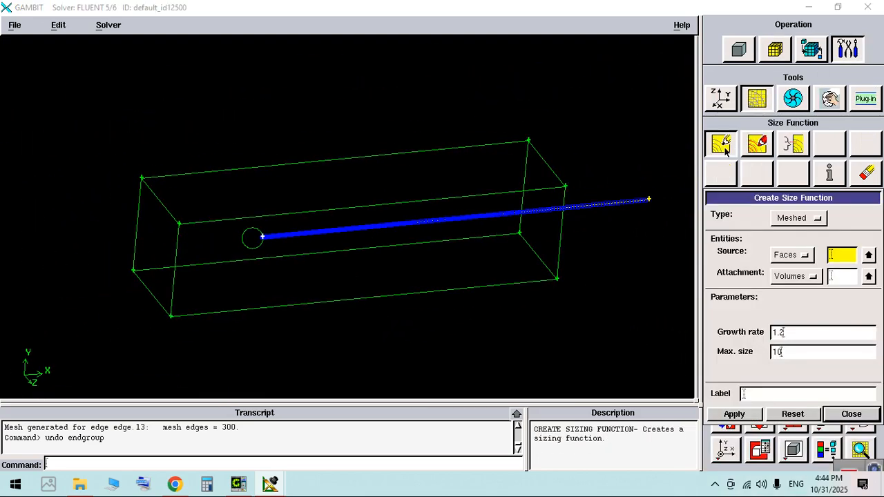
click(790, 256)
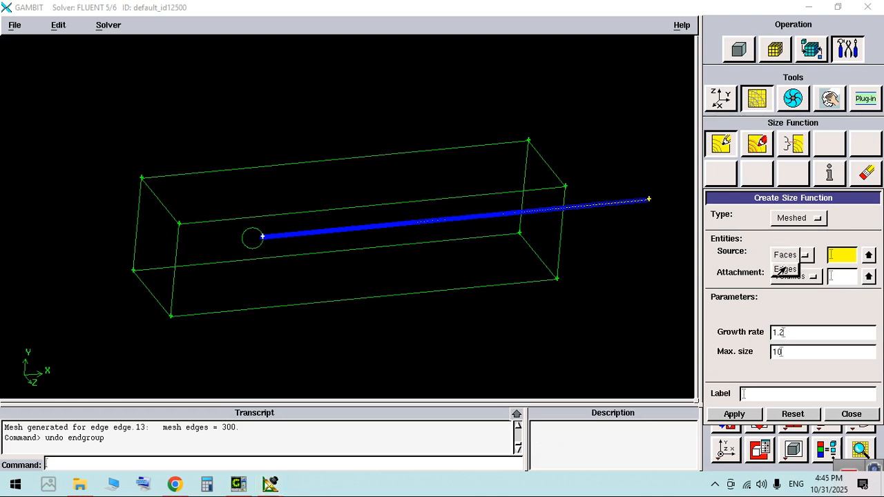
click(785, 268)
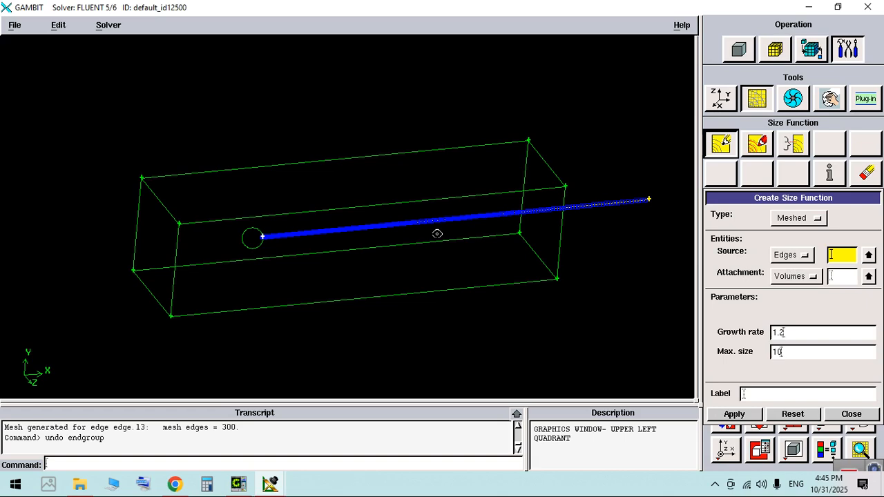
shift+click(437, 221)
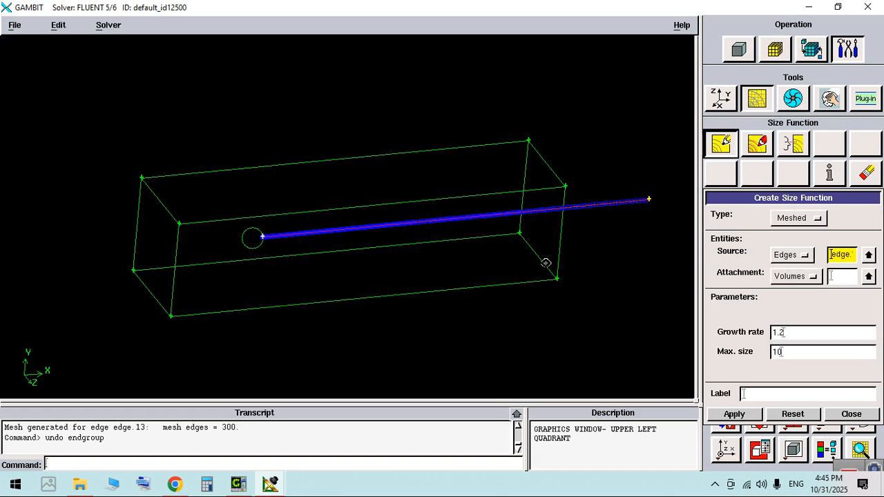
Step: Attach the size function to the flow domain volume, set its growth rate to 1.1 and create it
click(842, 279)
shift+click(548, 184)
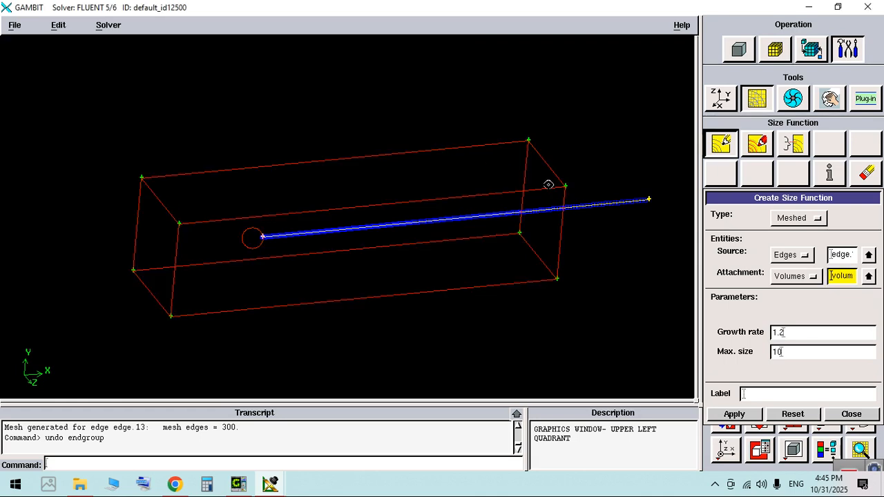
click(796, 336)
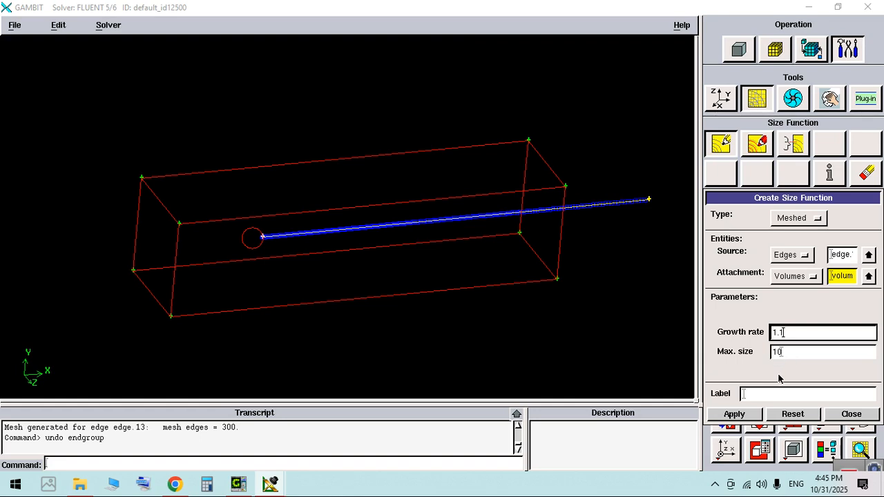
click(735, 414)
click(845, 414)
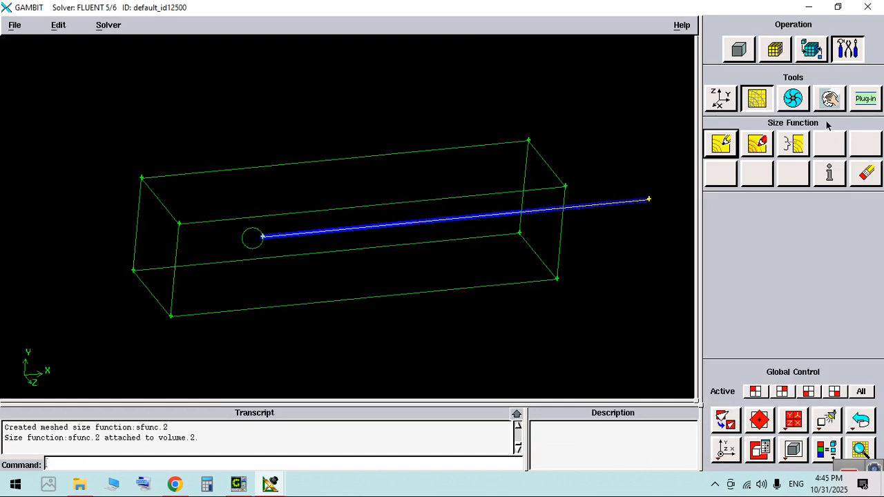
Step: Mesh the flow domain volume with Tet/Hybrid elements of type TGrid, keeping the size functions active
click(781, 49)
click(830, 99)
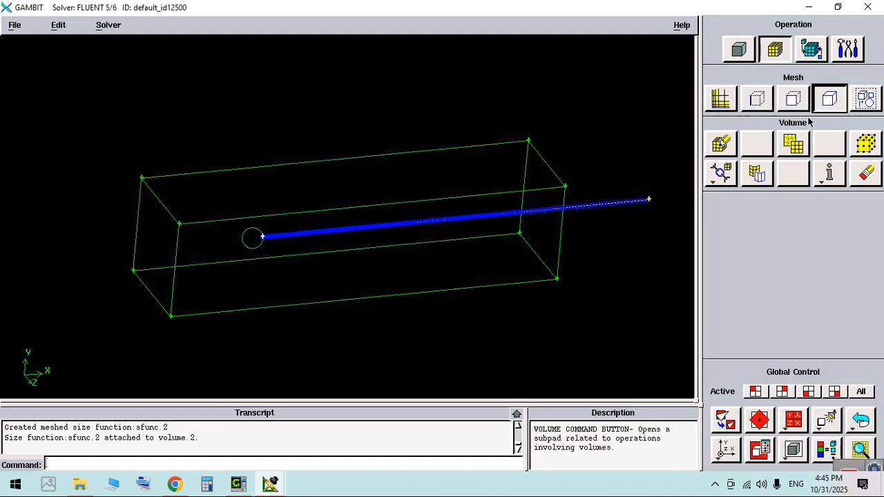
click(721, 144)
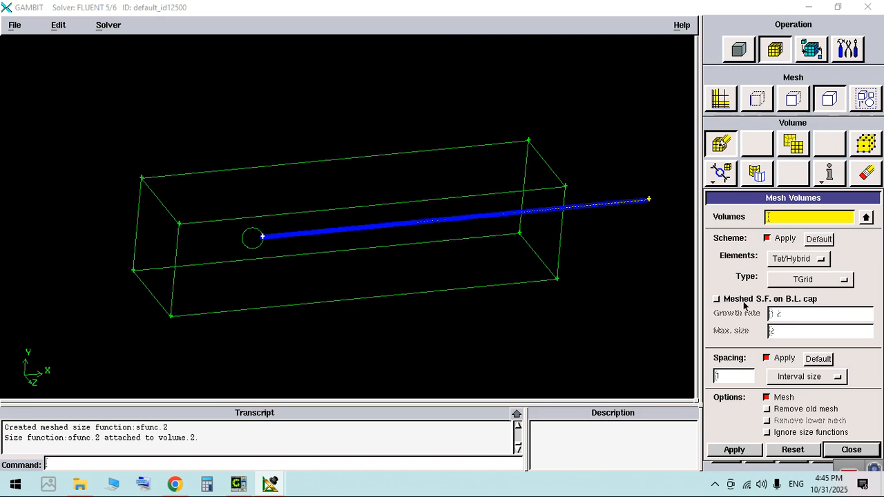
shift+click(437, 241)
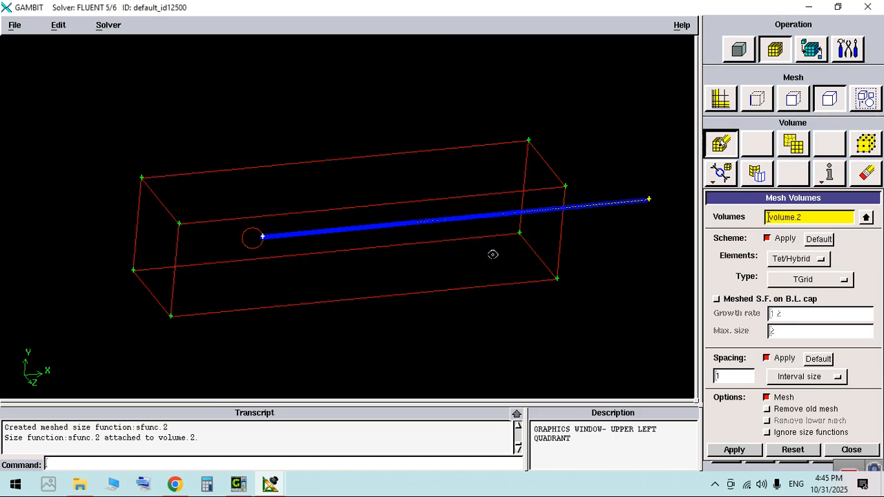
click(742, 451)
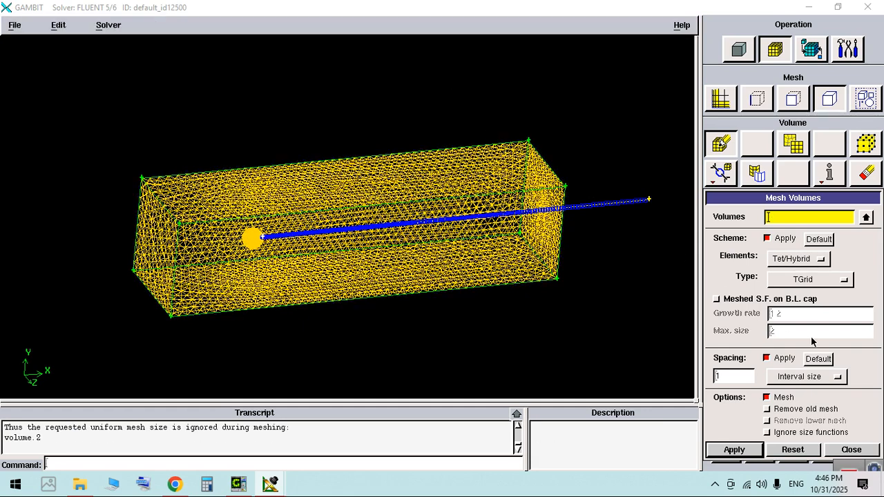
click(854, 449)
Step: Examine the 3D elements on a Z plane cut by EquiSize Skew and orient the model to the XY view
click(861, 450)
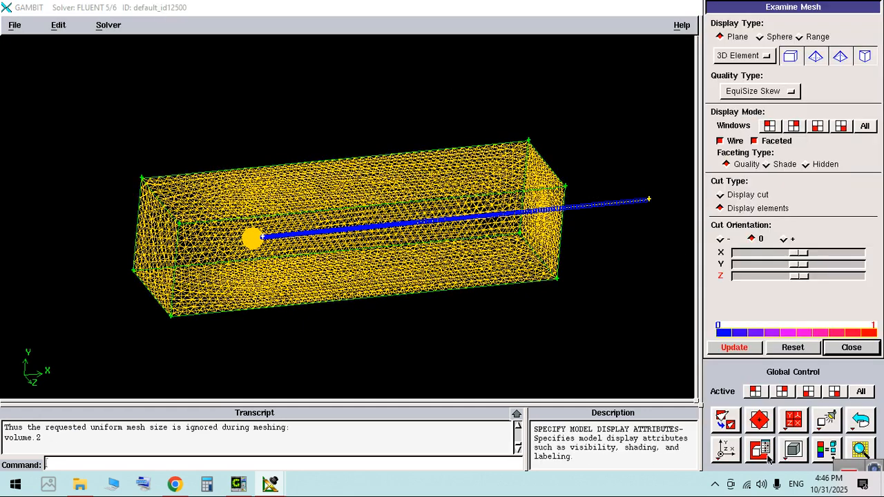
click(736, 348)
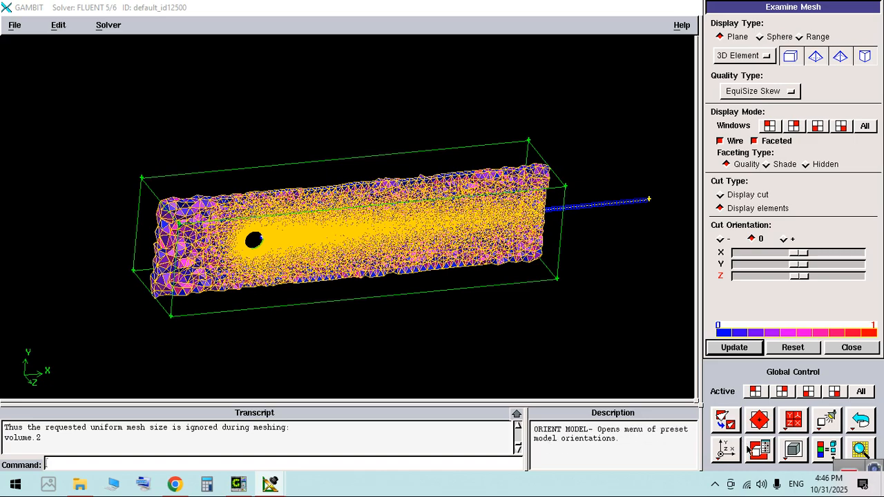
click(725, 450)
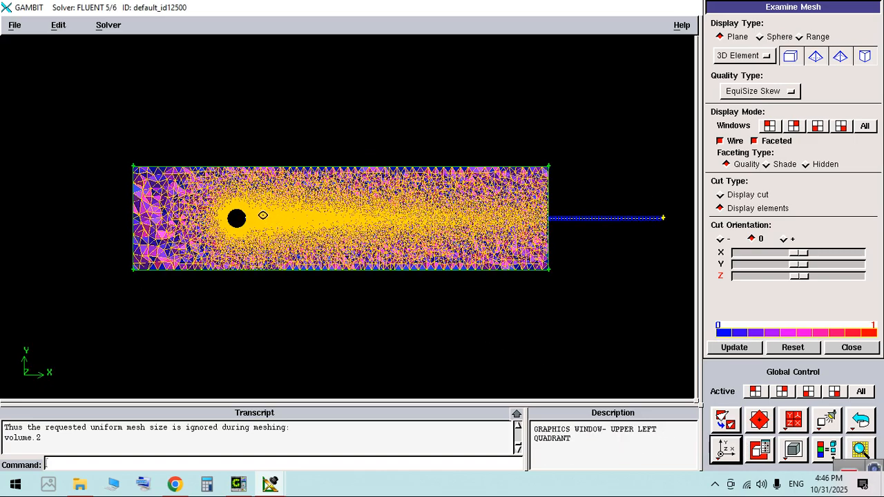
Step: Inspect the cut mesh around the sphere's boundary layer and along the wake for element size and growth
right_drag(370, 208, 362, 318)
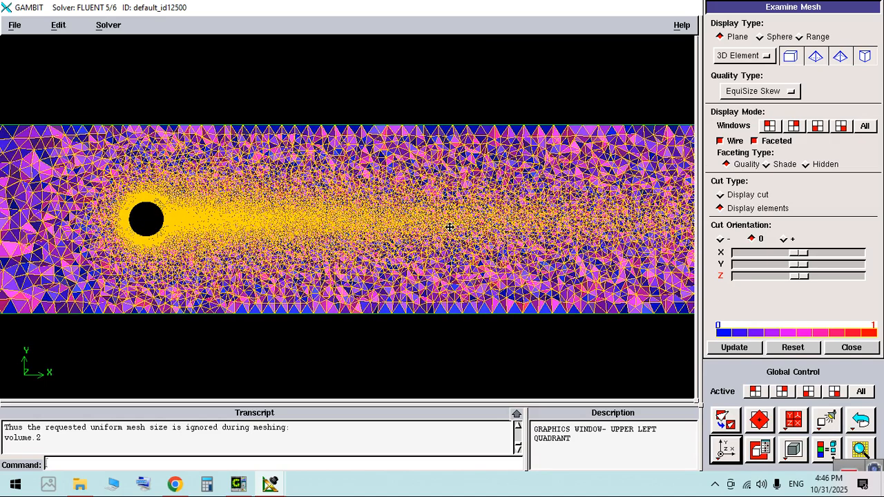
middle_drag(435, 226, 565, 207)
right_drag(339, 216, 476, 461)
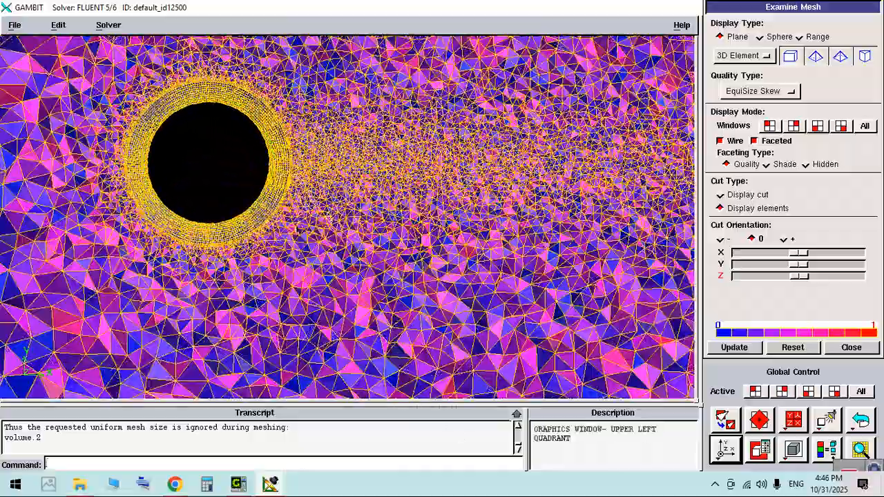
right_drag(329, 218, 296, 354)
middle_drag(231, 119, 344, 247)
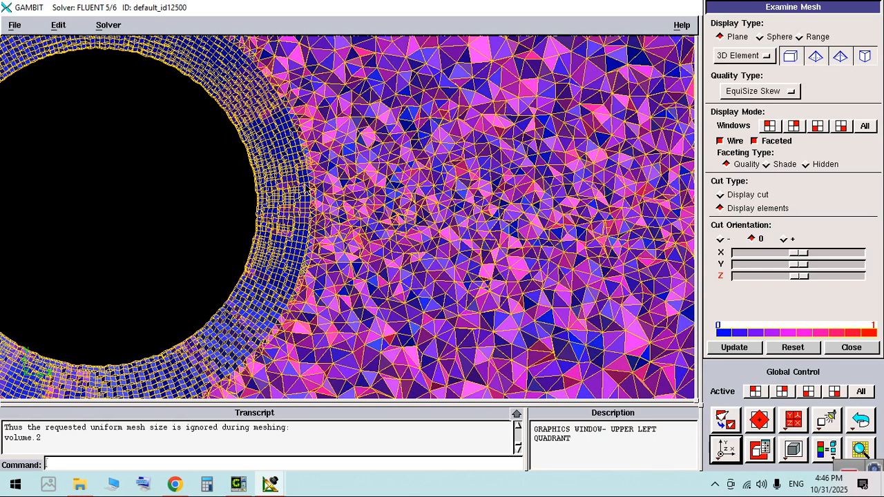
right_drag(578, 212, 439, 65)
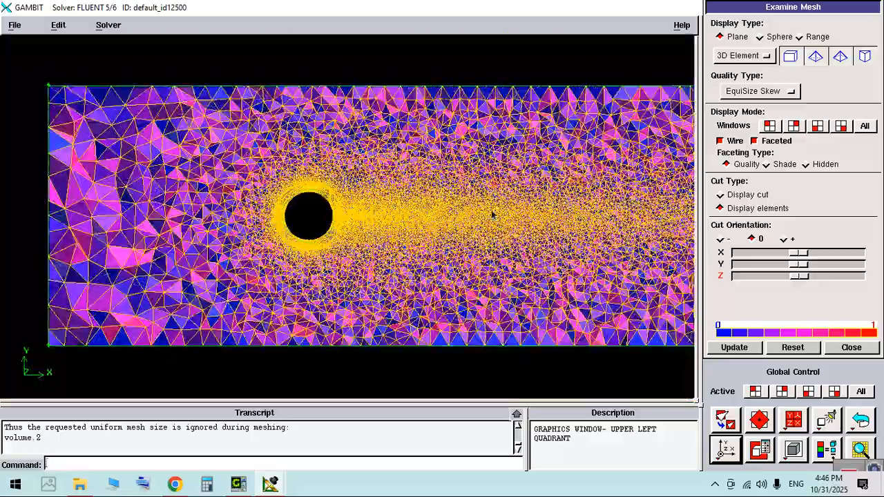
right_drag(565, 266, 555, 201)
middle_drag(552, 201, 399, 217)
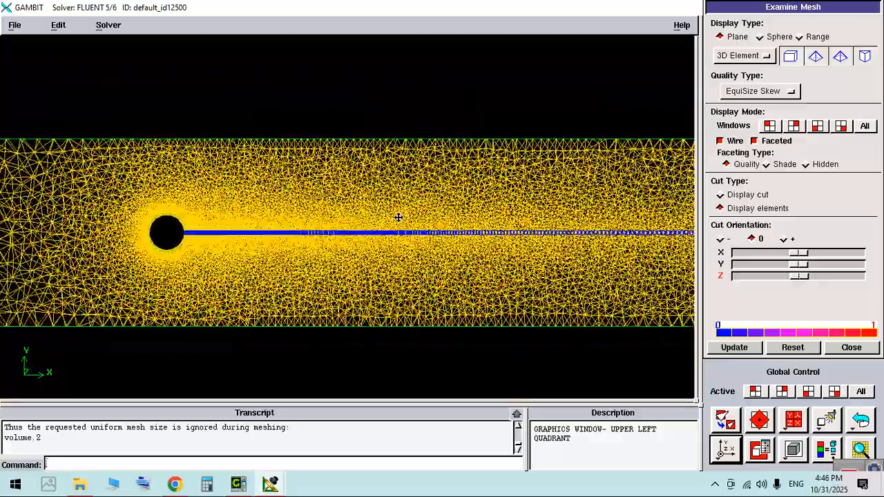
right_drag(412, 211, 416, 166)
right_drag(415, 206, 423, 249)
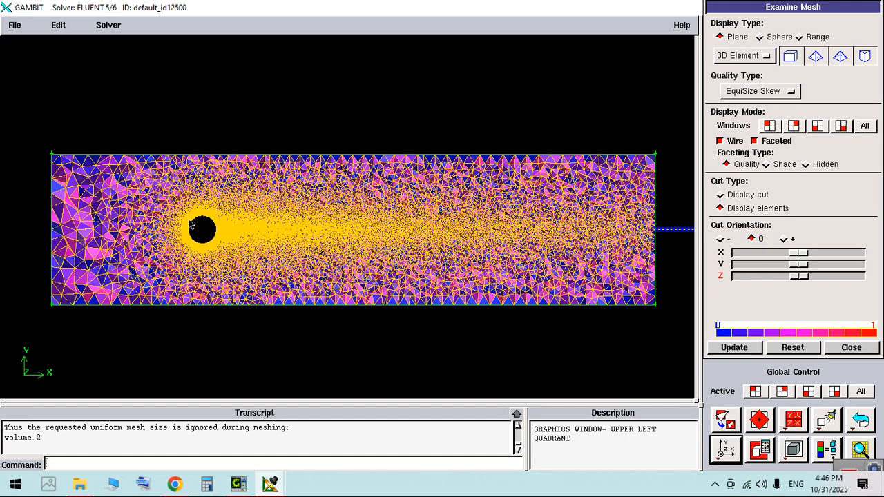